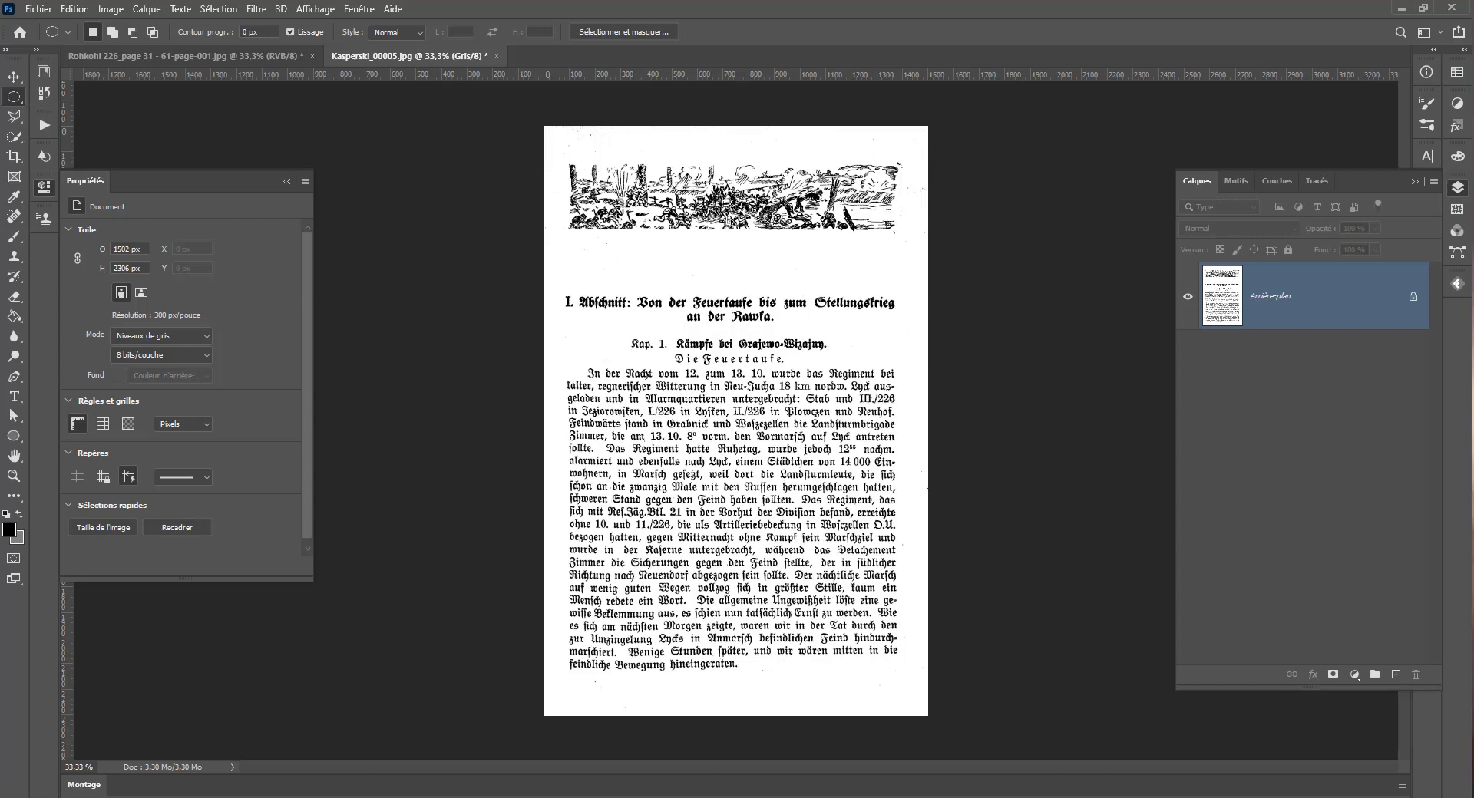
Switch to Rohkohl 226_page 31 - 61-page-001.jpg and crop away the book edges on all four sides of the page.
left_click(200, 58)
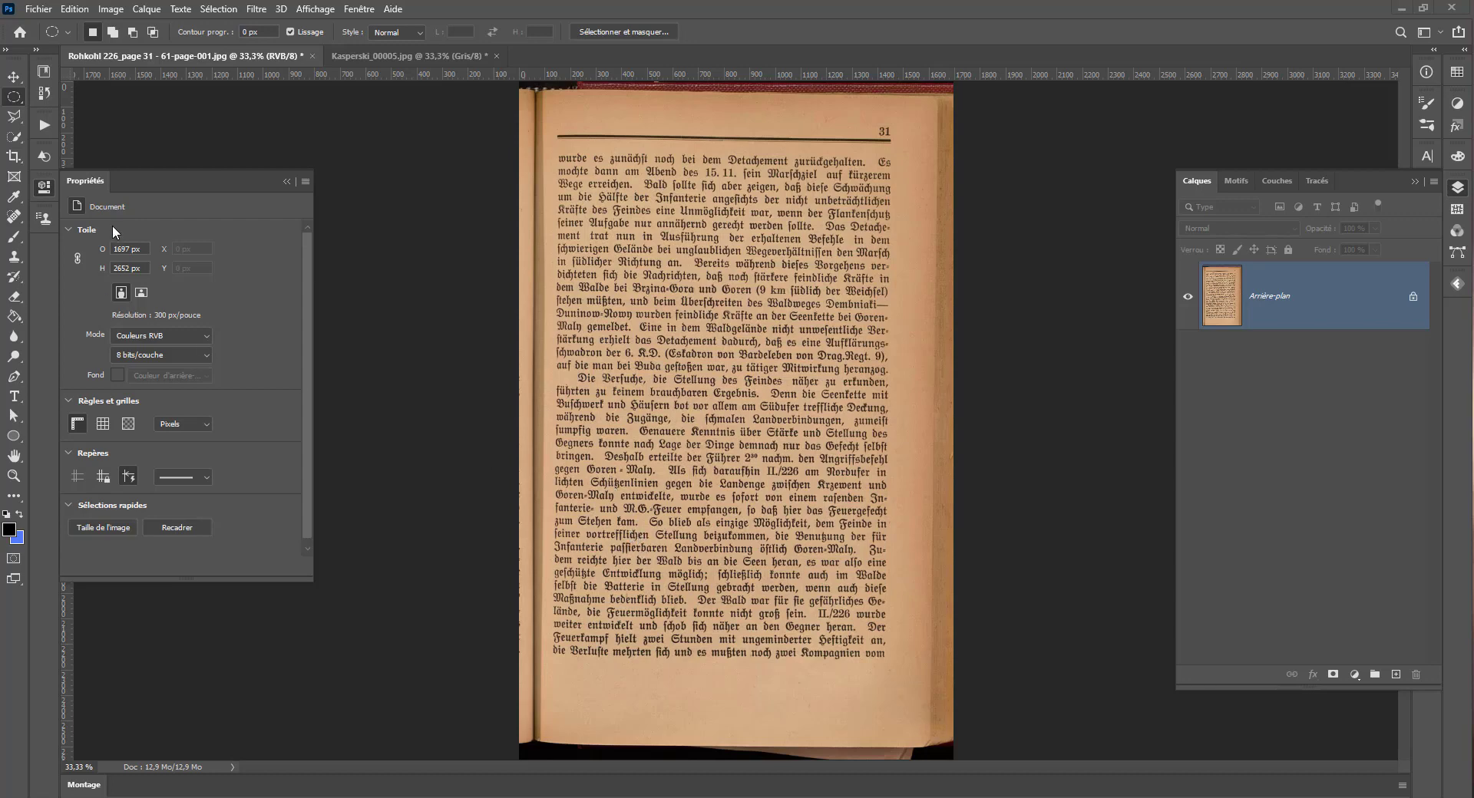
left_click(44, 187)
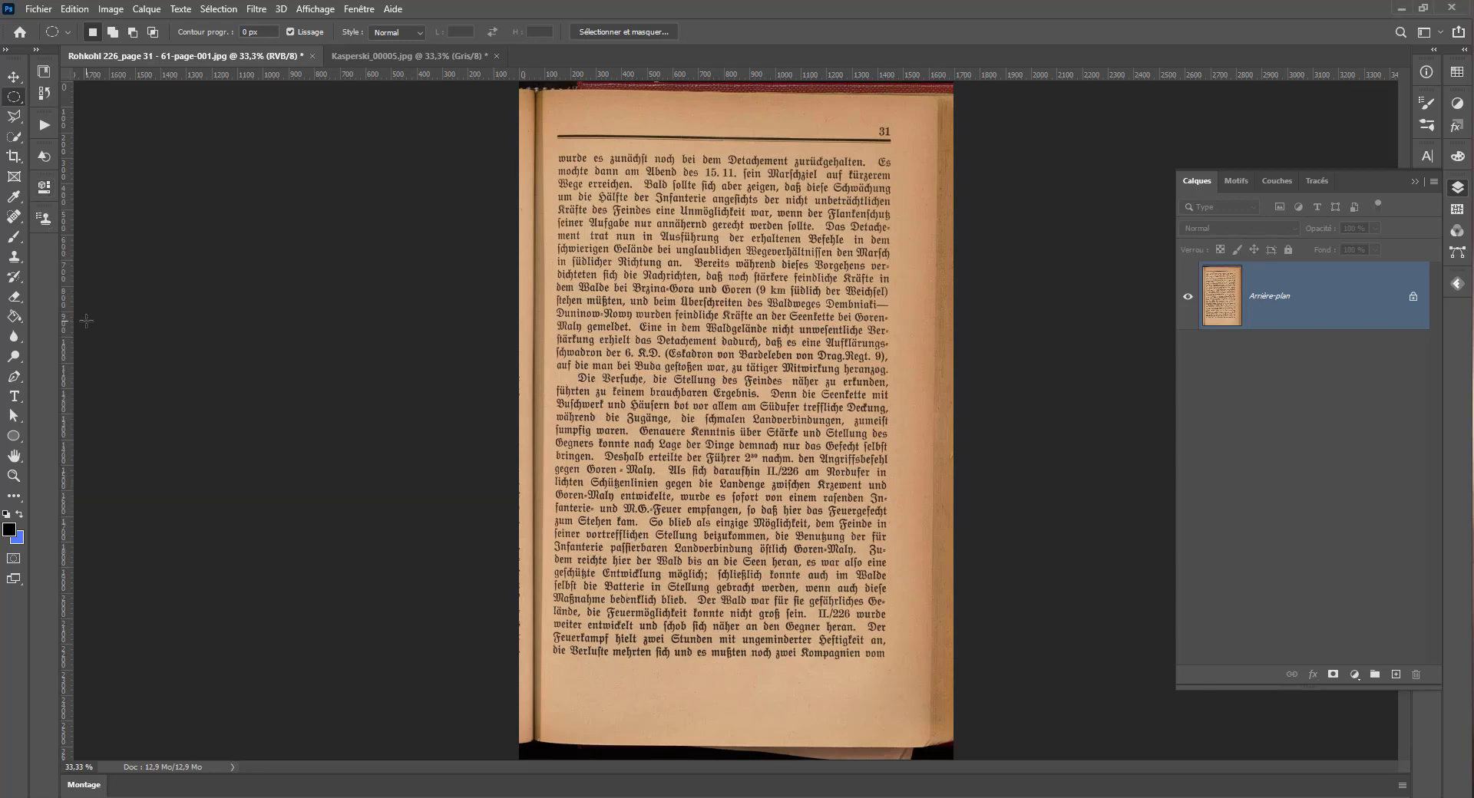
left_click(13, 157)
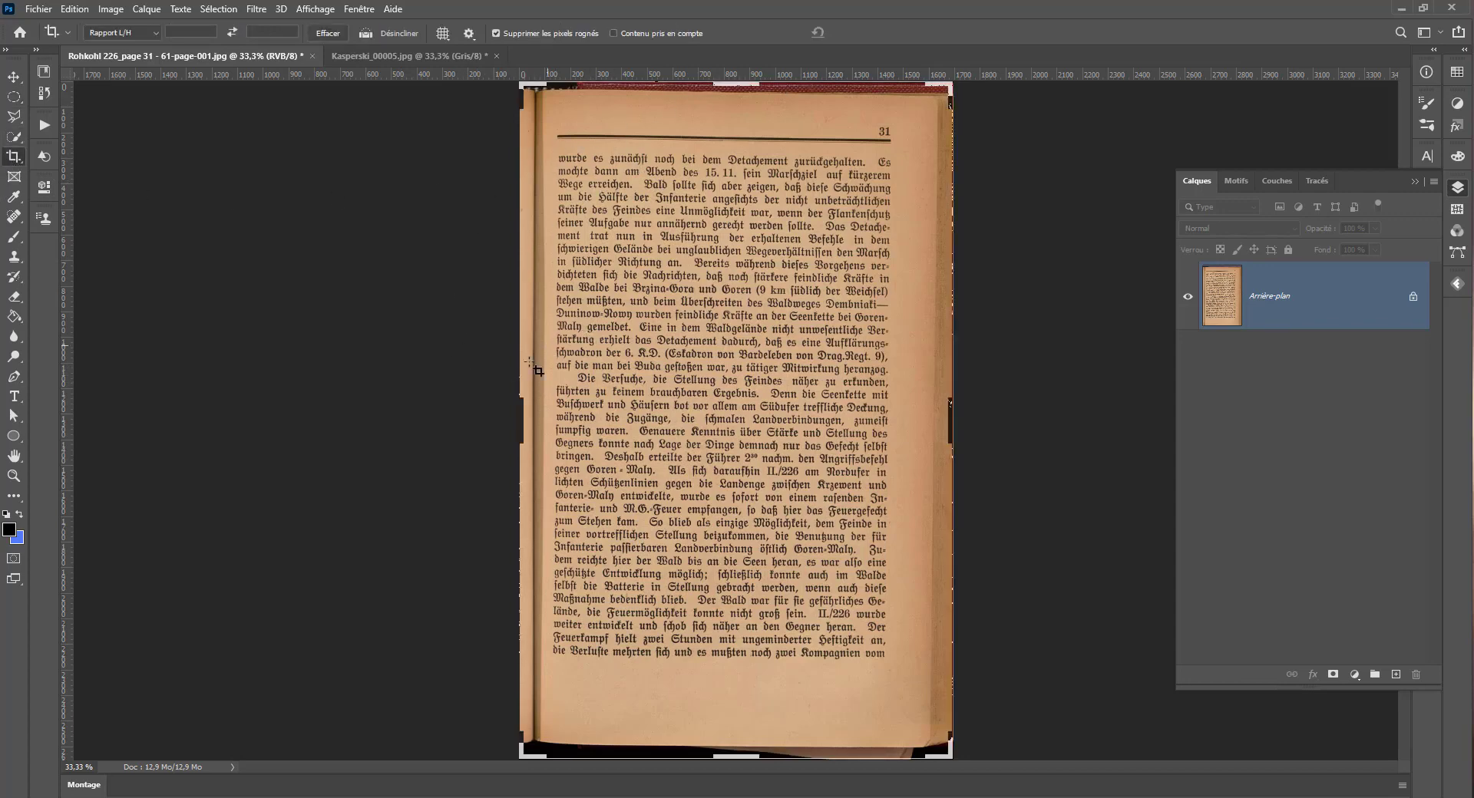
left_click_drag(522, 415, 535, 406)
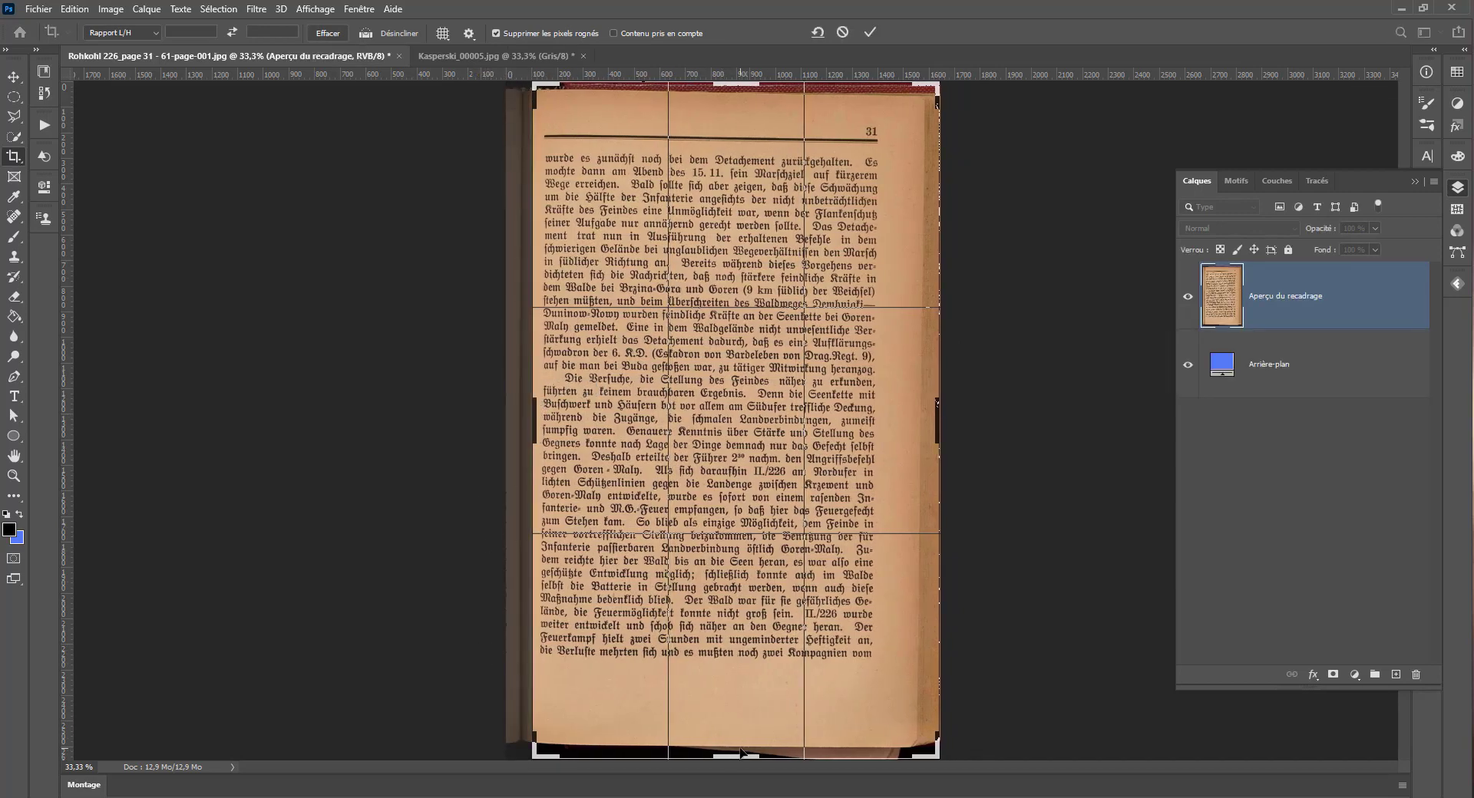
left_click_drag(741, 755, 740, 744)
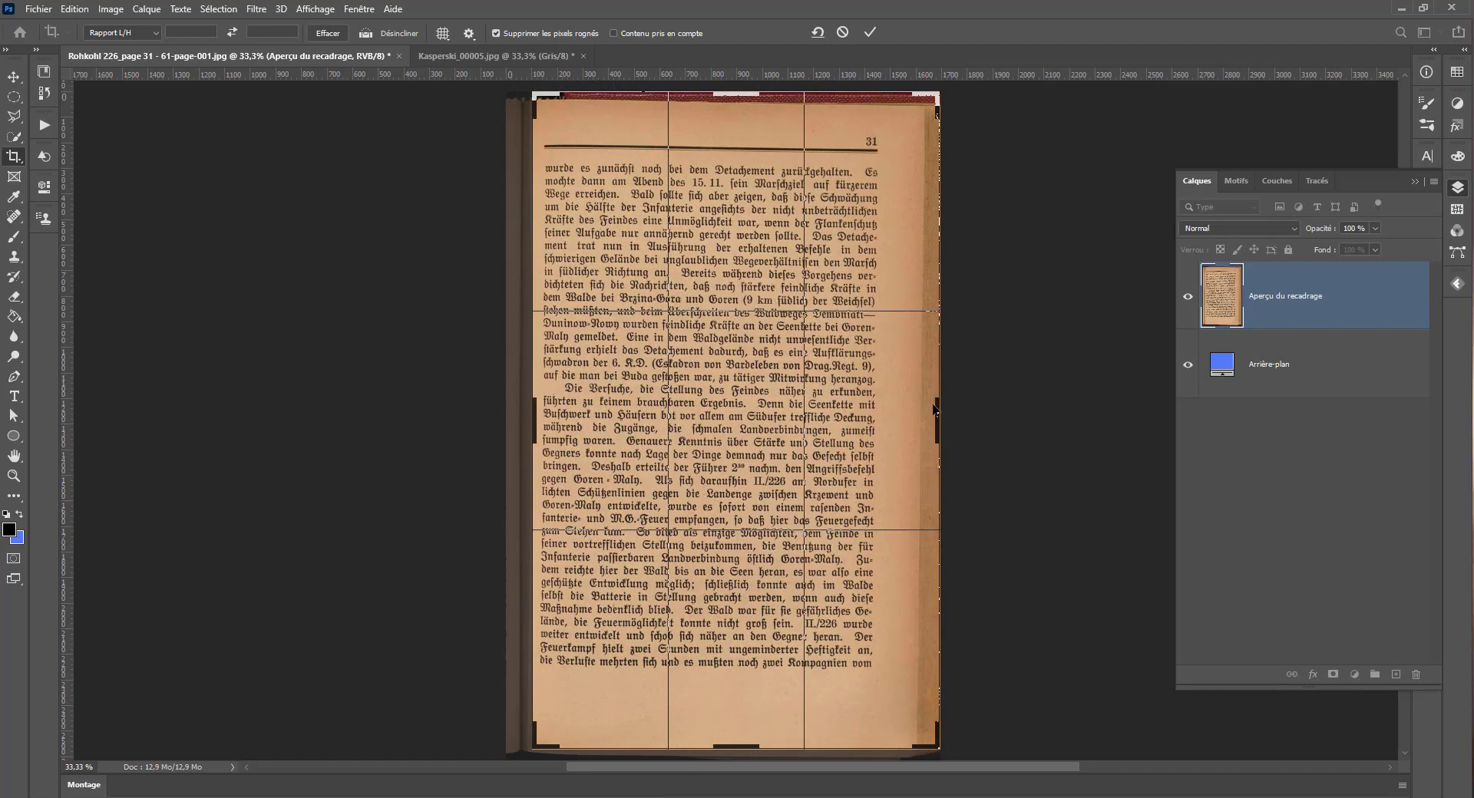
left_click_drag(938, 412, 918, 413)
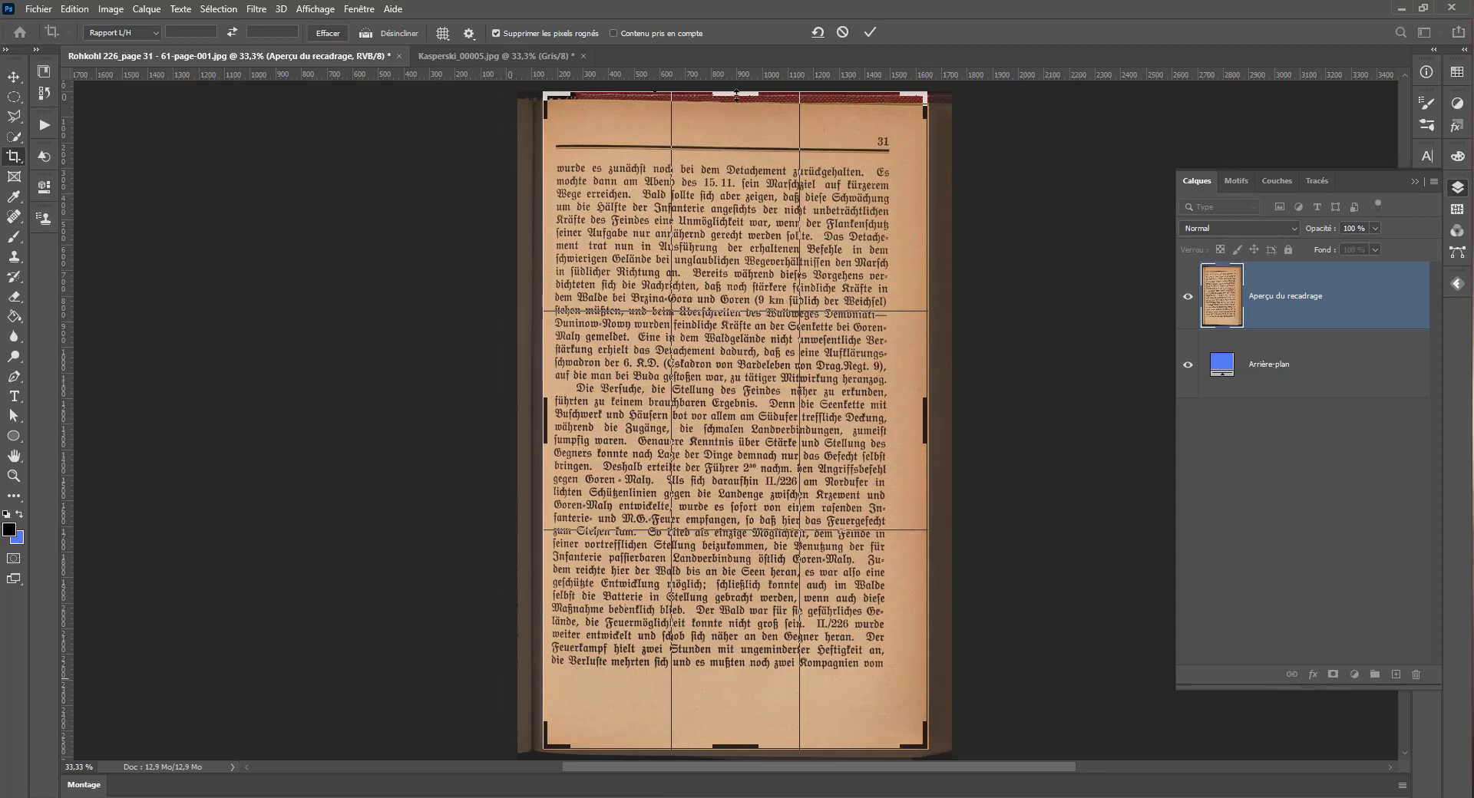
left_click_drag(735, 94, 738, 108)
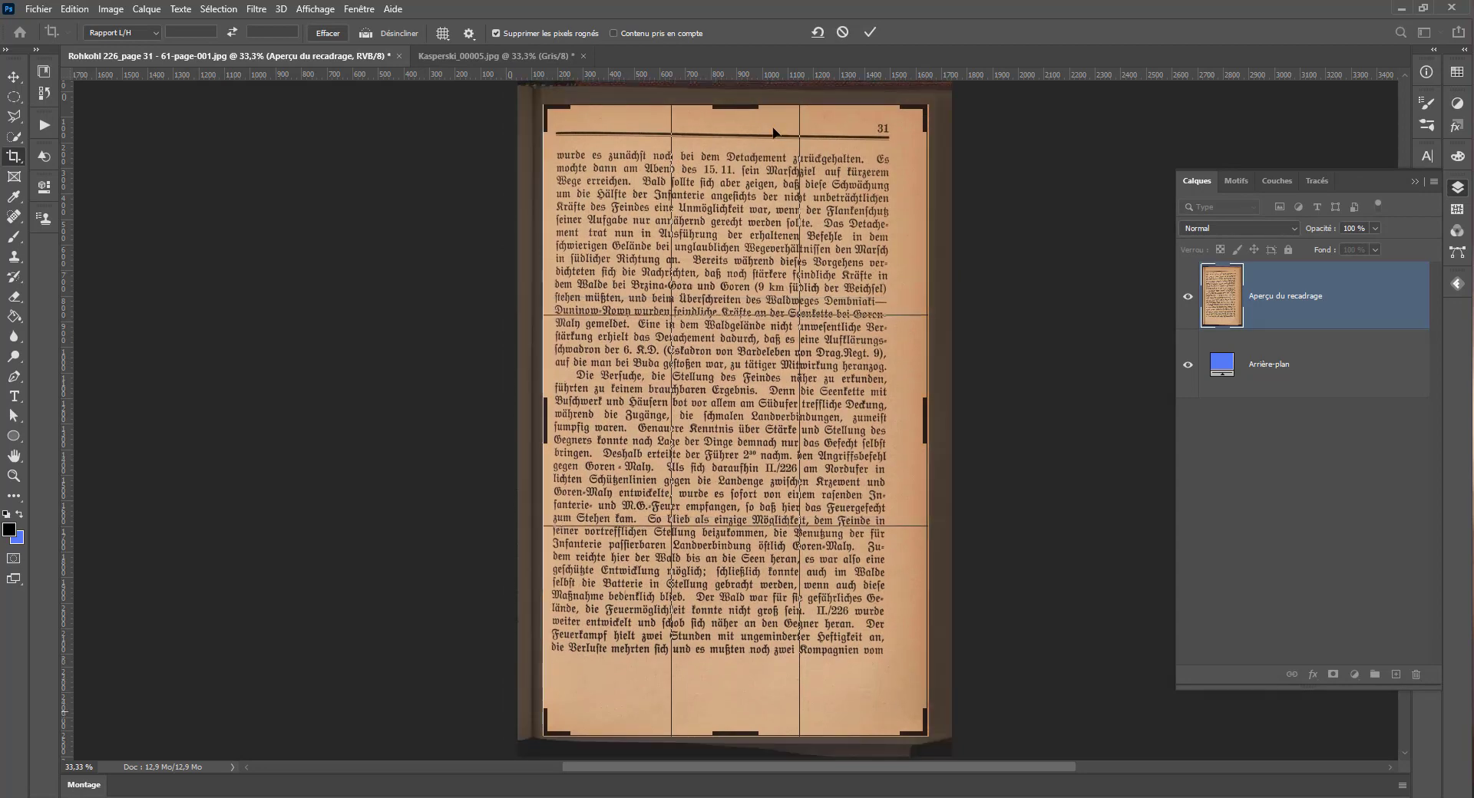
key("Return")
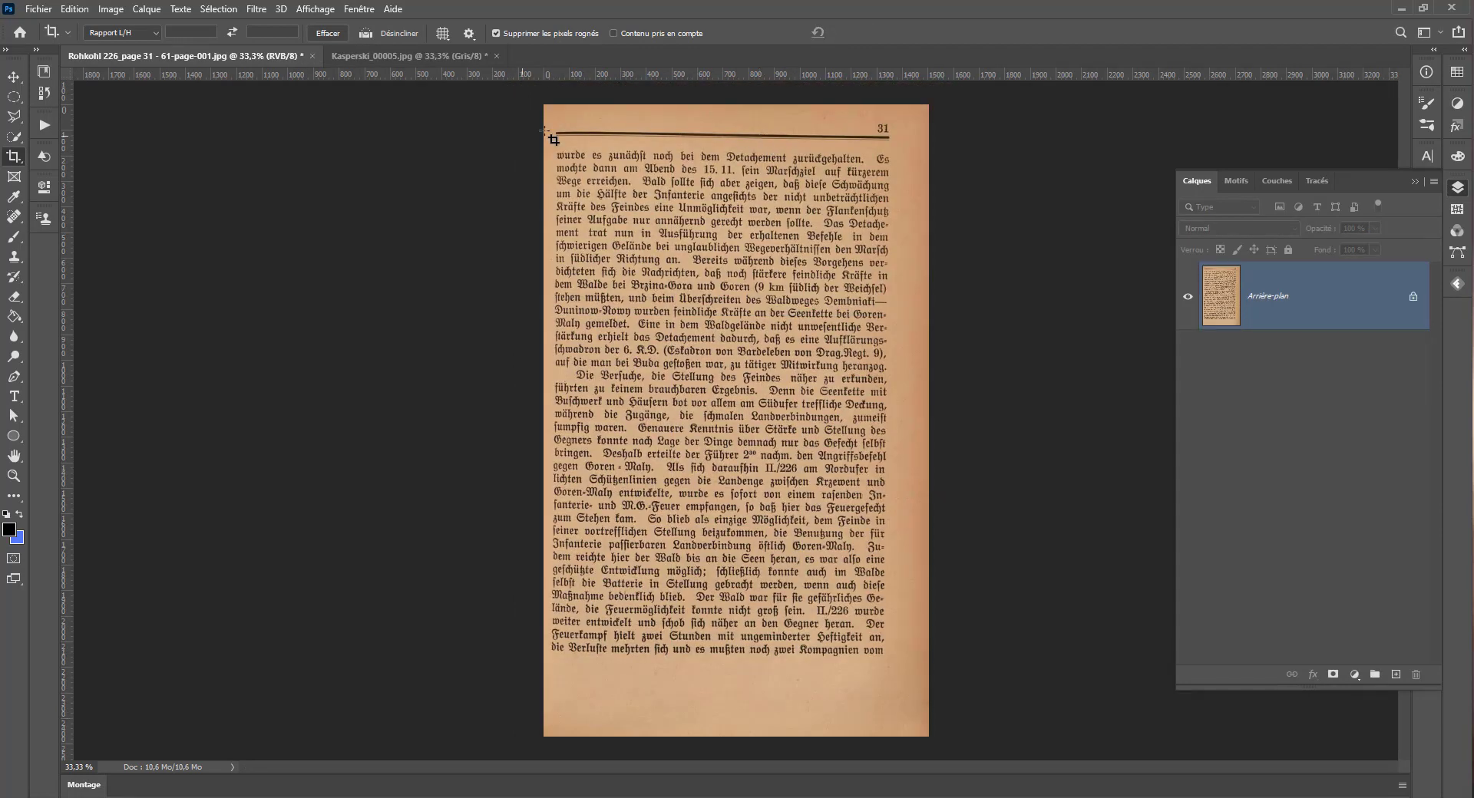
left_click_drag(731, 76, 755, 141)
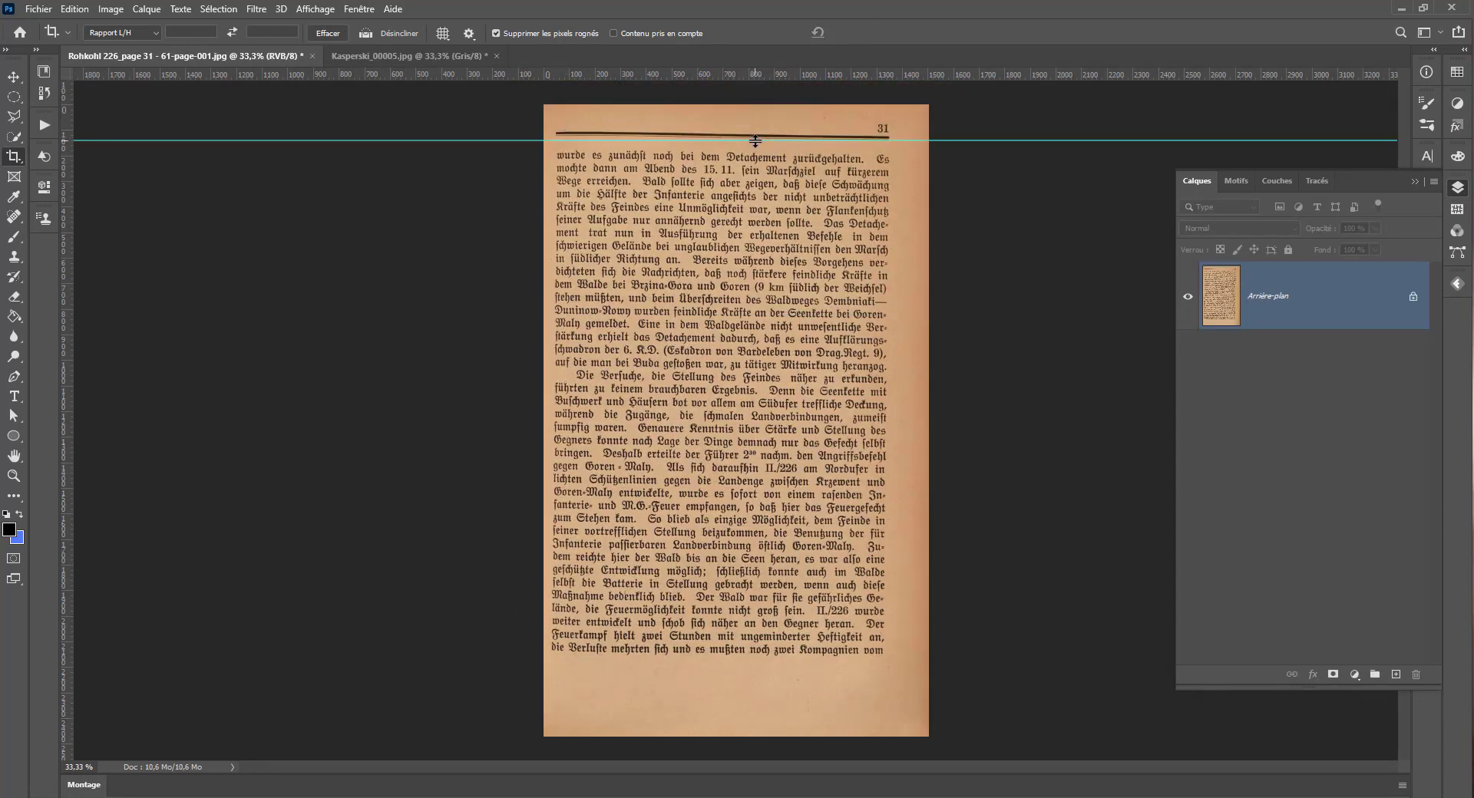
key("ctrl+z")
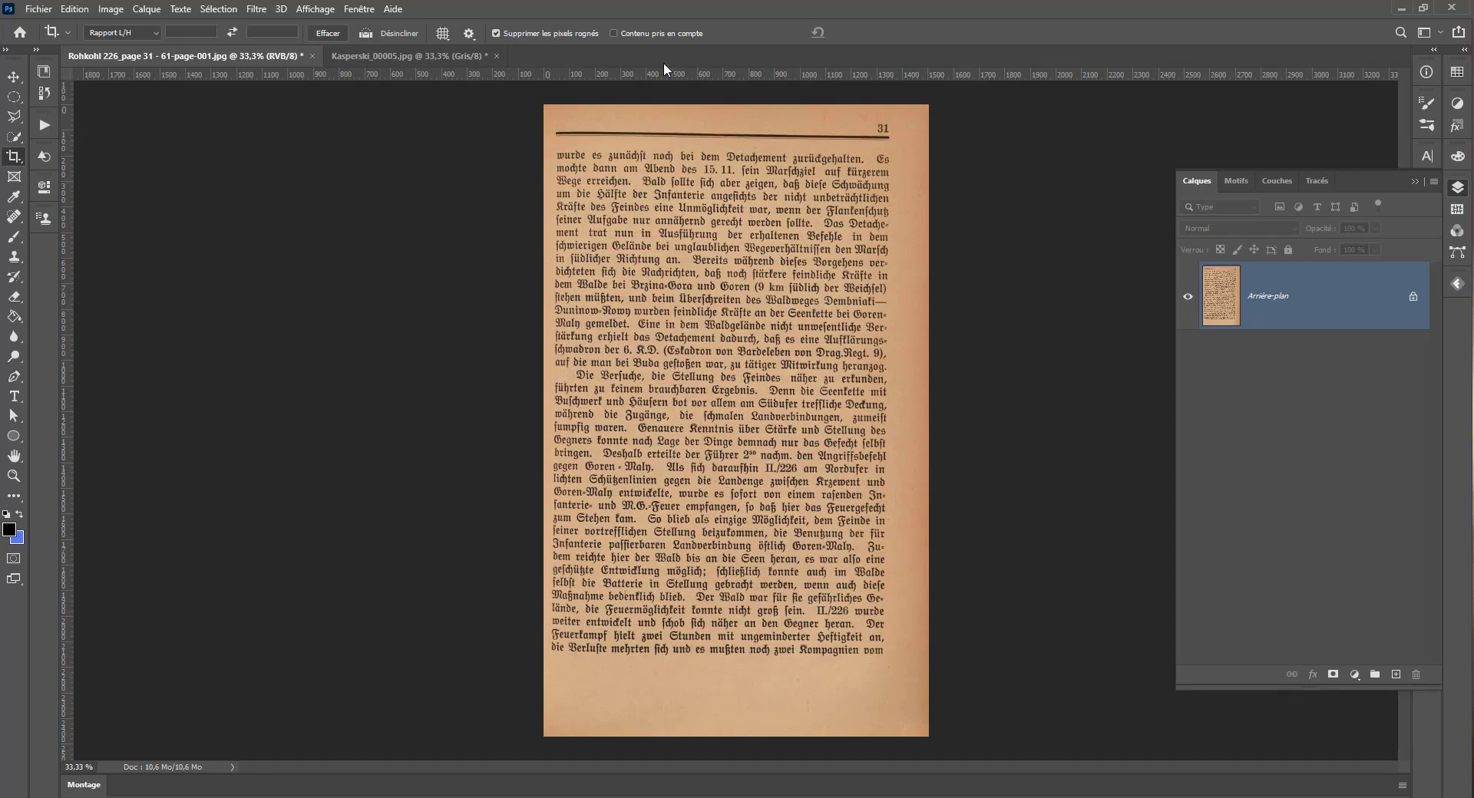
key("ctrl+r")
key("ctrl+r")
left_click_drag(560, 73, 572, 142)
key("ctrl+z")
Try to straighten the page image along the horizontal rule beneath page number 31.
left_click_drag(555, 133, 888, 140)
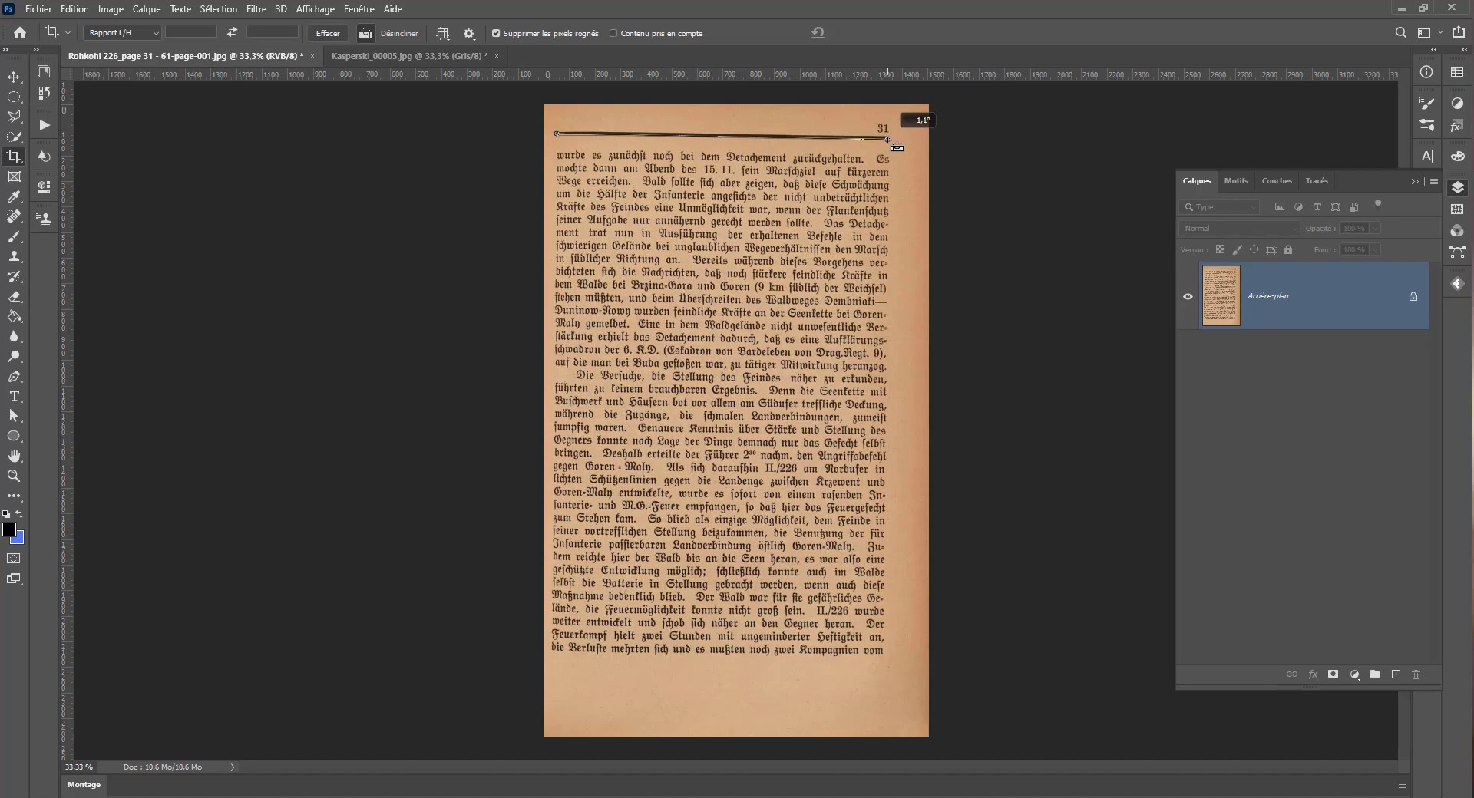
left_click_drag(888, 139, 888, 140)
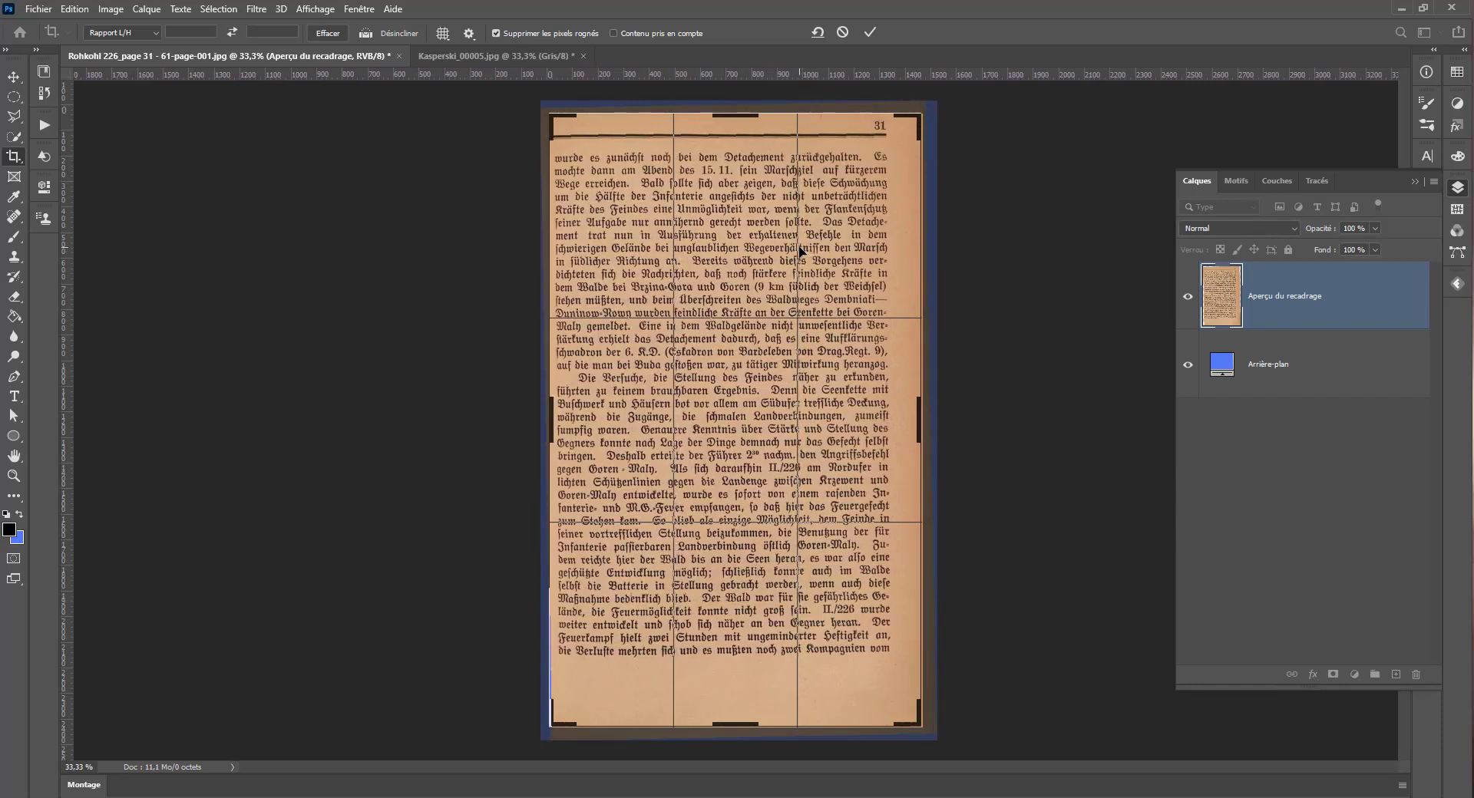
key("Return")
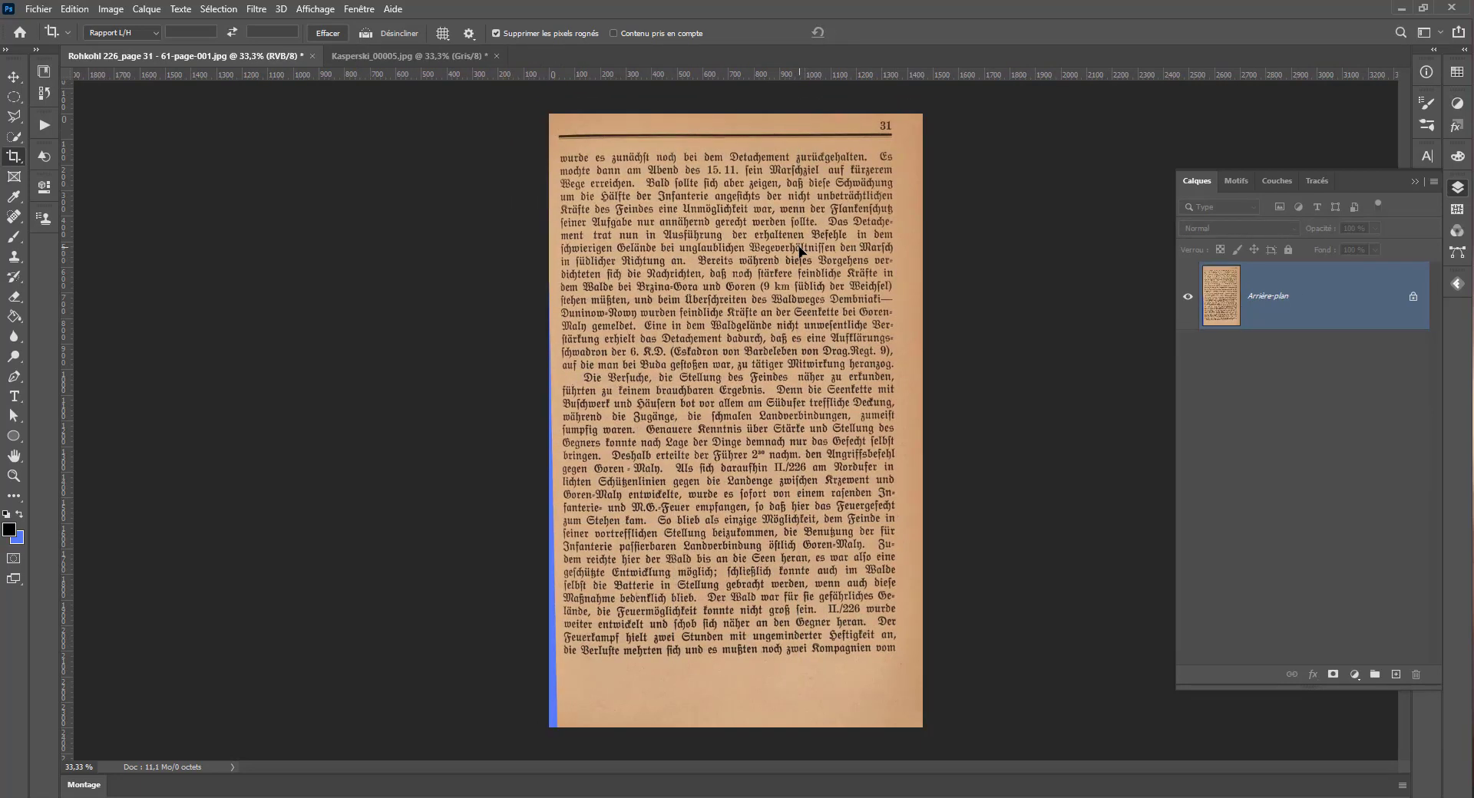
left_click_drag(800, 81, 827, 66)
left_click_drag(558, 135, 877, 139)
key("Return")
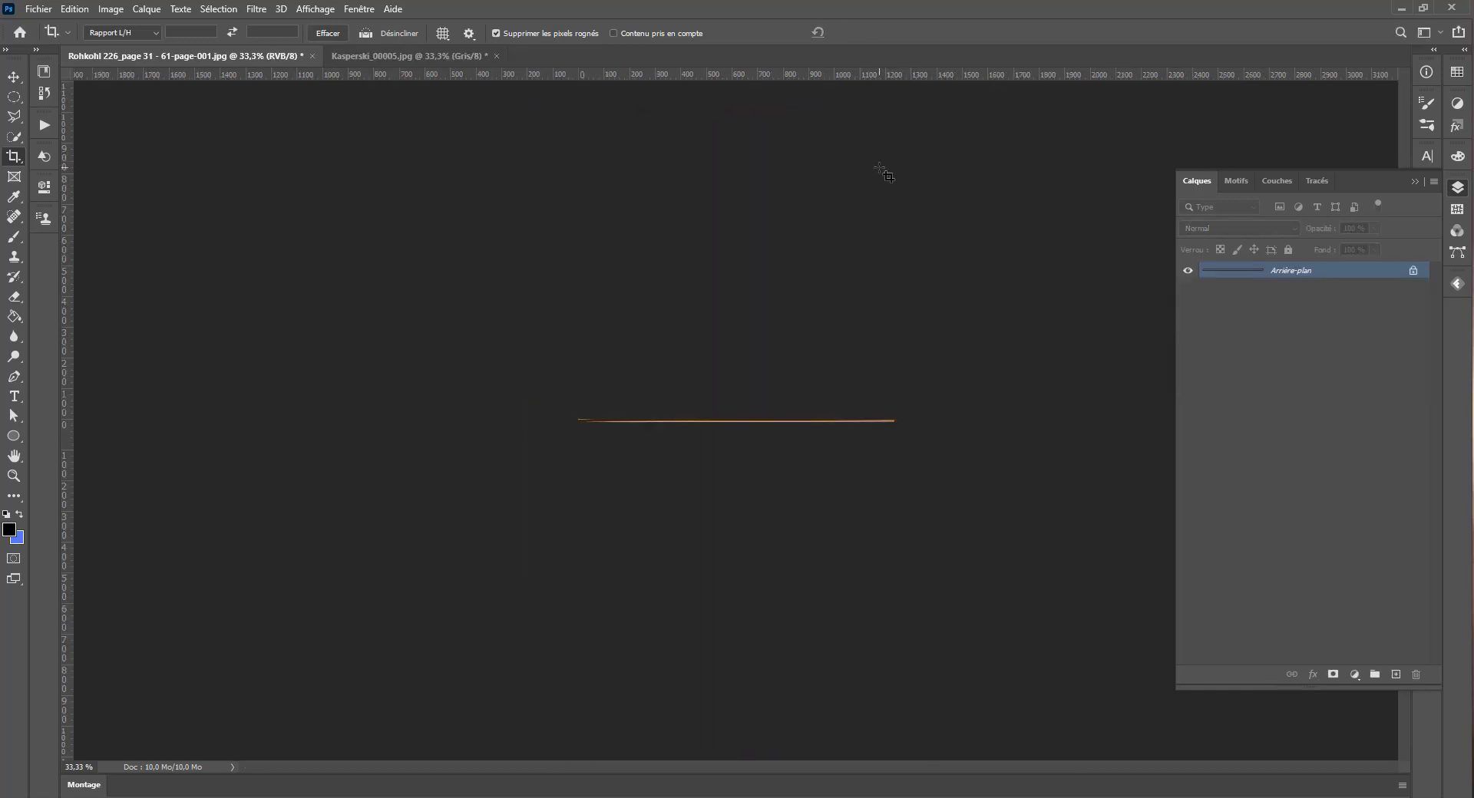
key("ctrl+z")
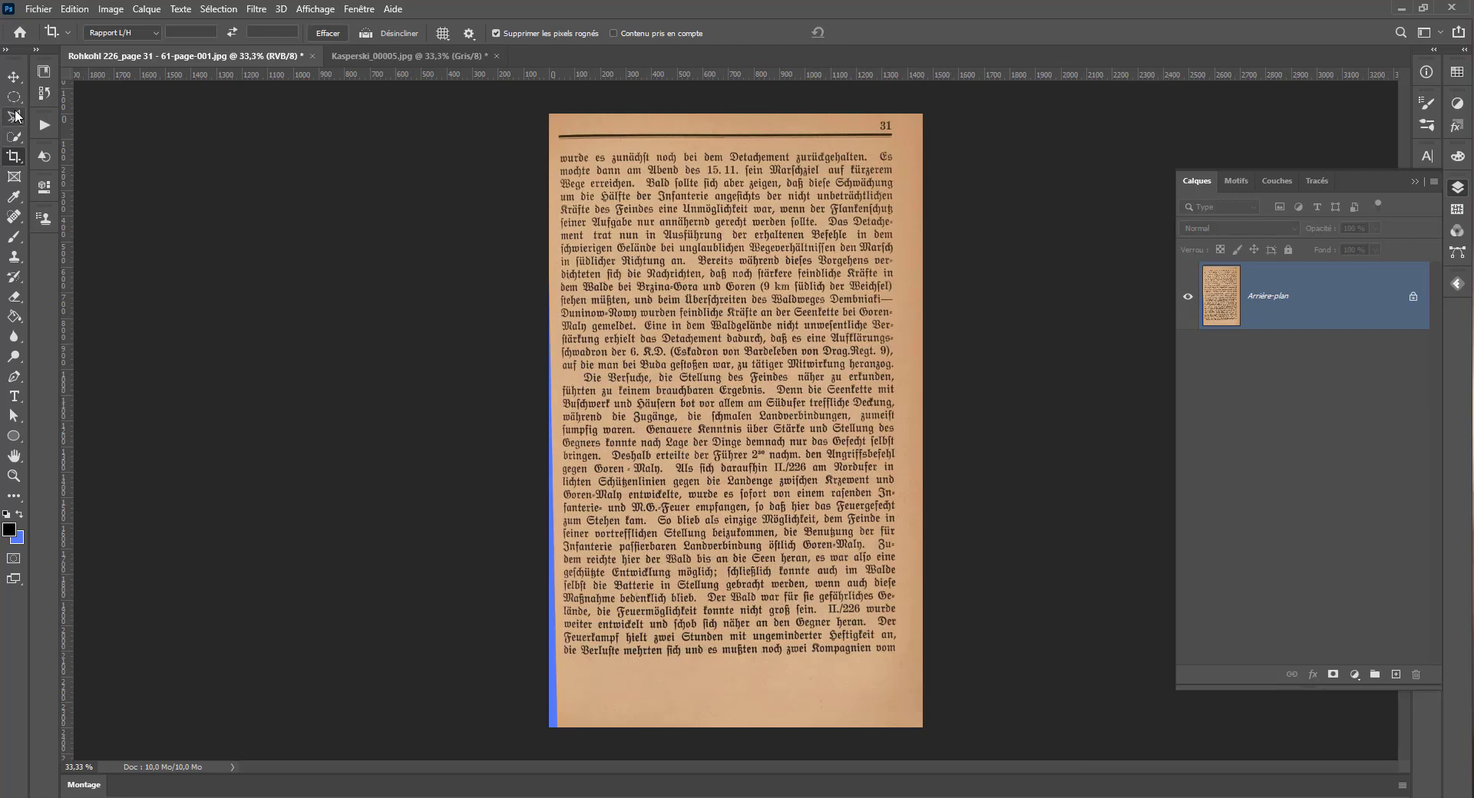
Undo the previous straightening and realign the page using the full length of its header rule.
left_click(366, 35)
key("ctrl+z")
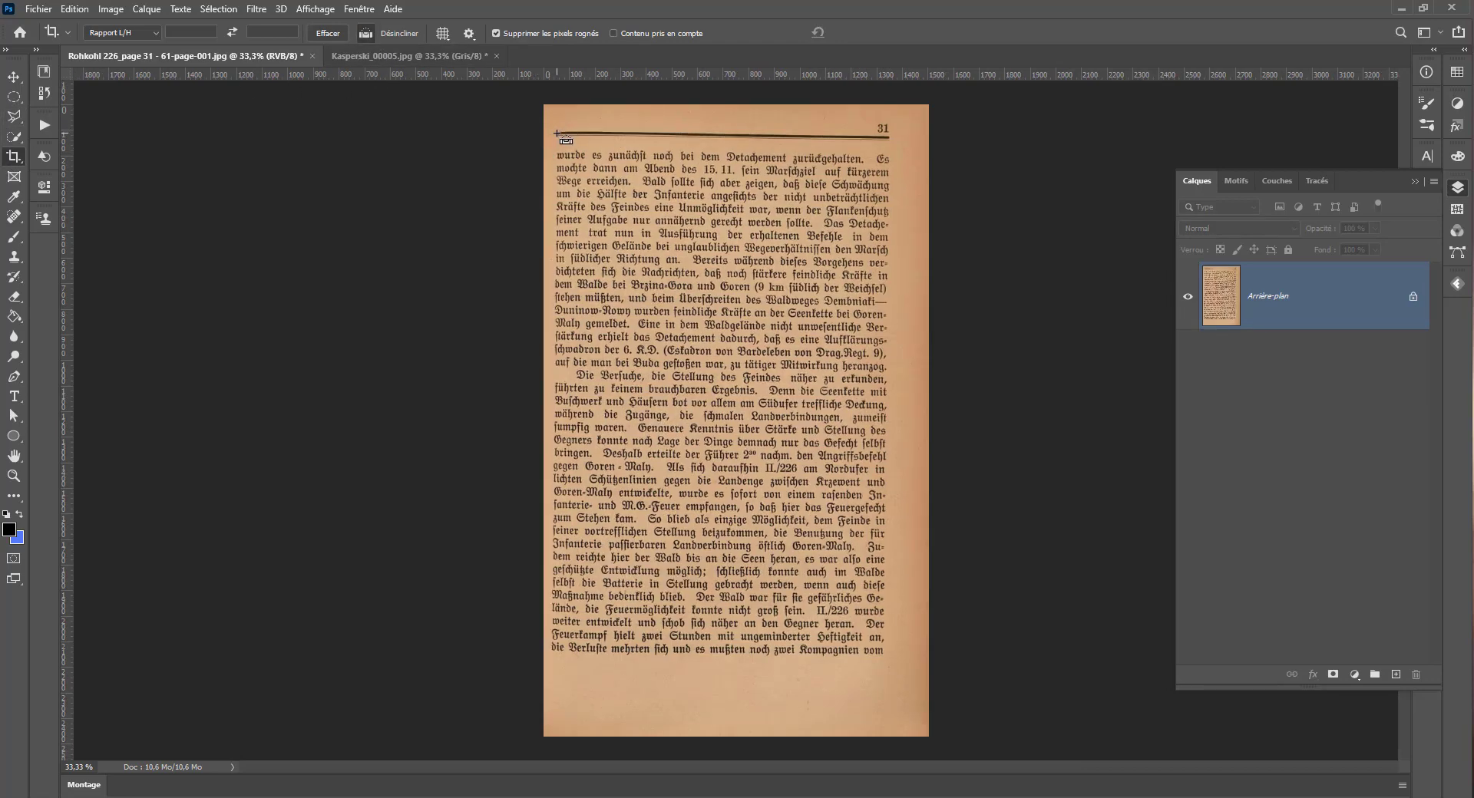
left_click_drag(556, 133, 889, 139)
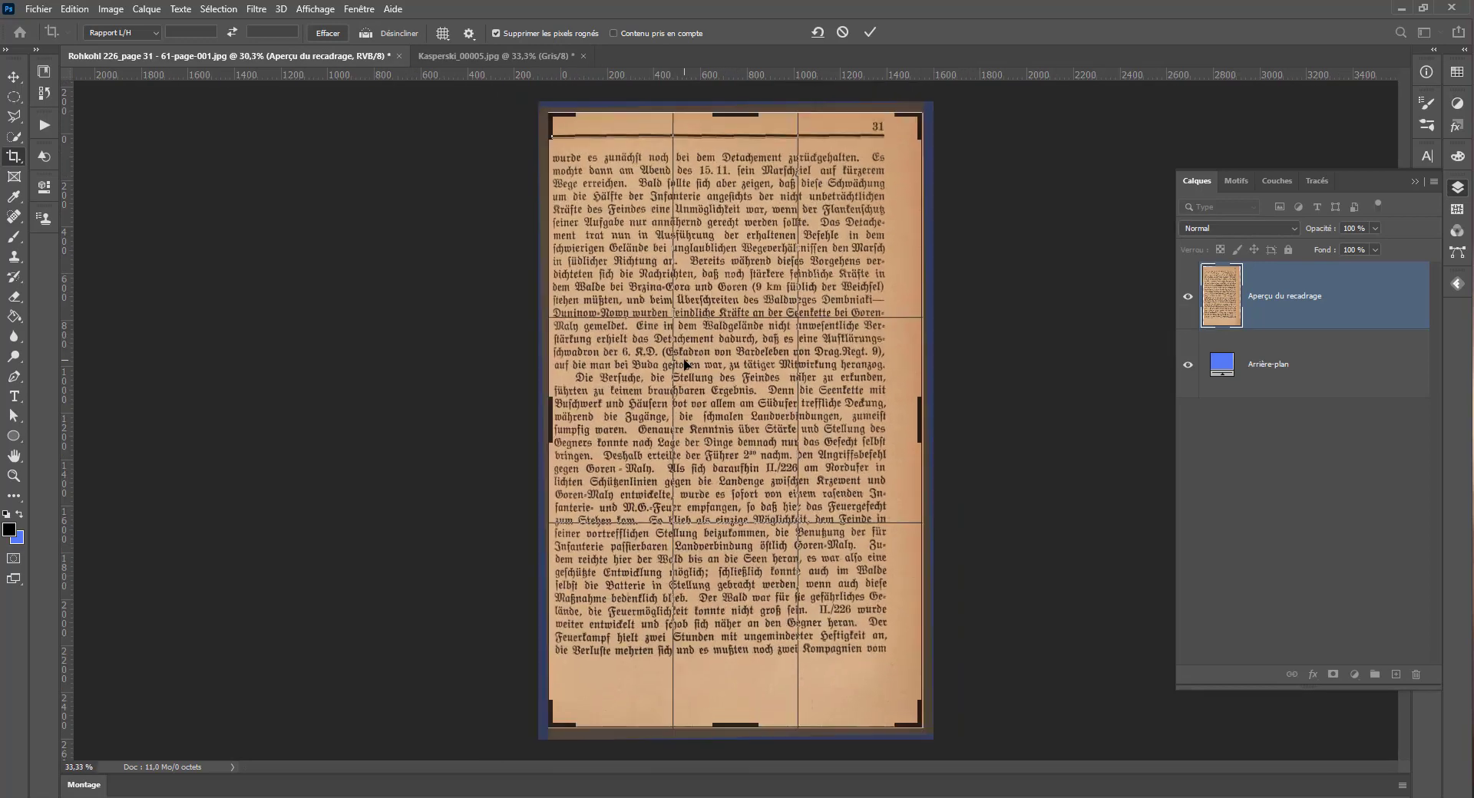
key("Return")
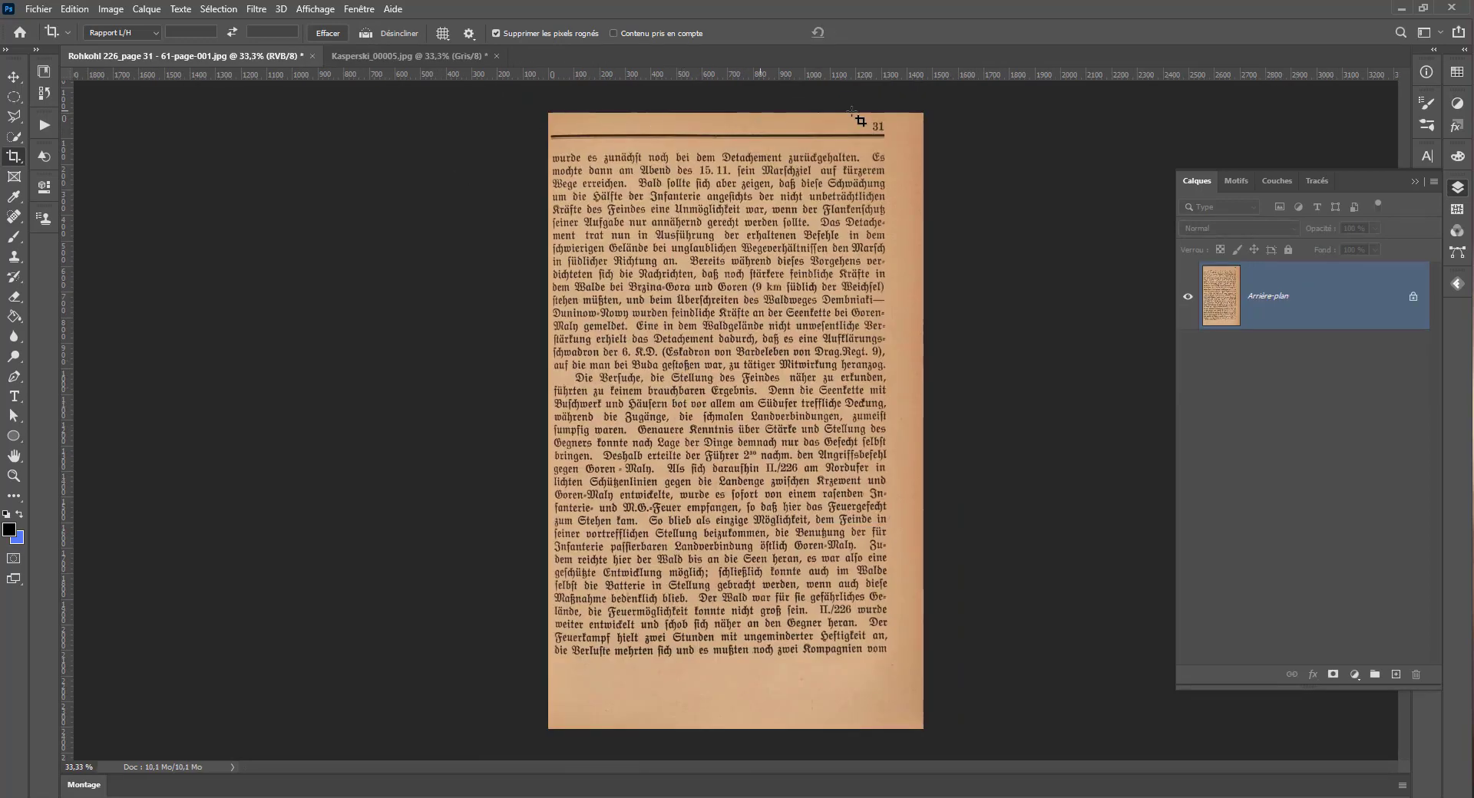
Copy a rectangular selection of the blank strip along the page's right margin, clear of the text, and add an empty layer.
left_click(14, 97)
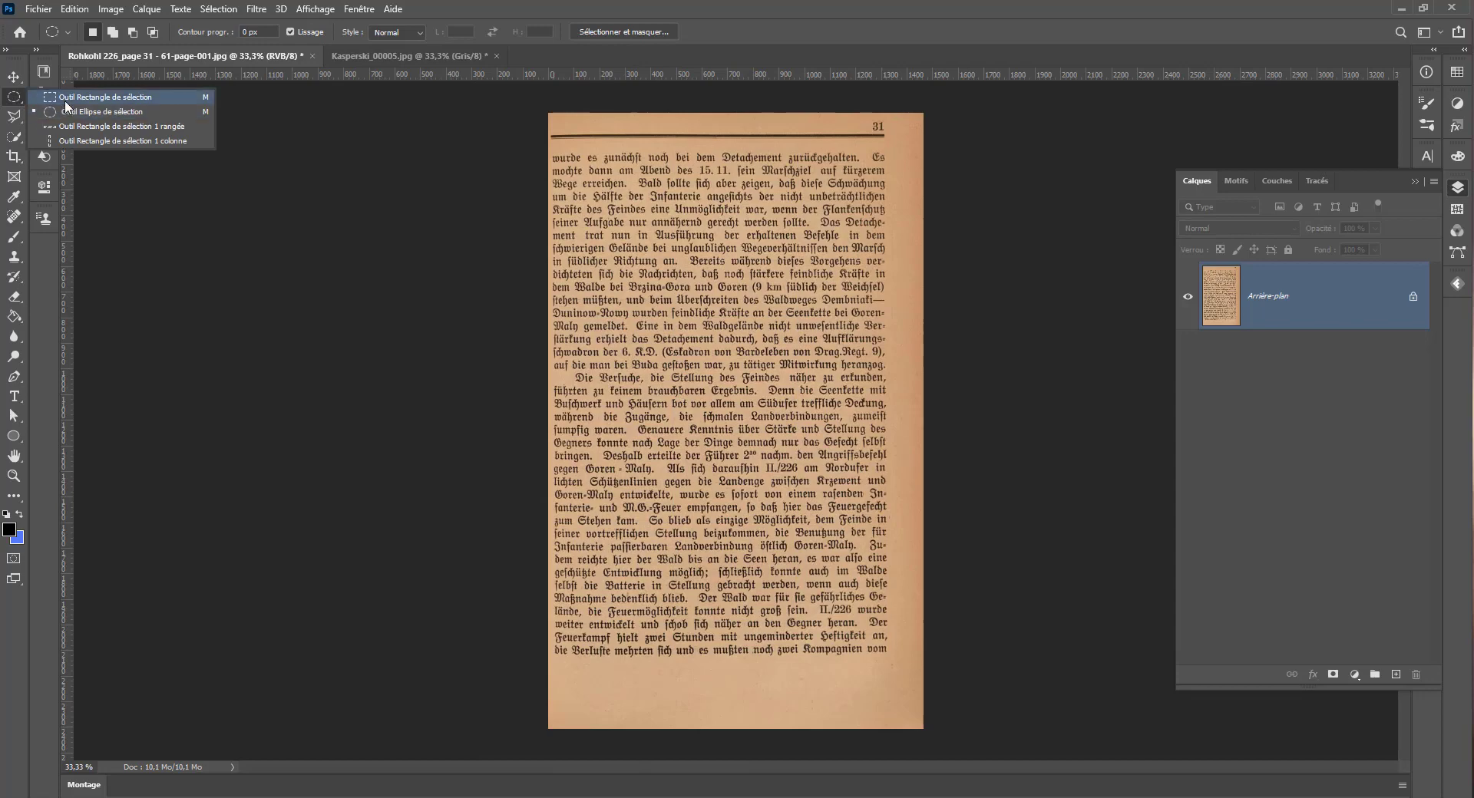
left_click(93, 98)
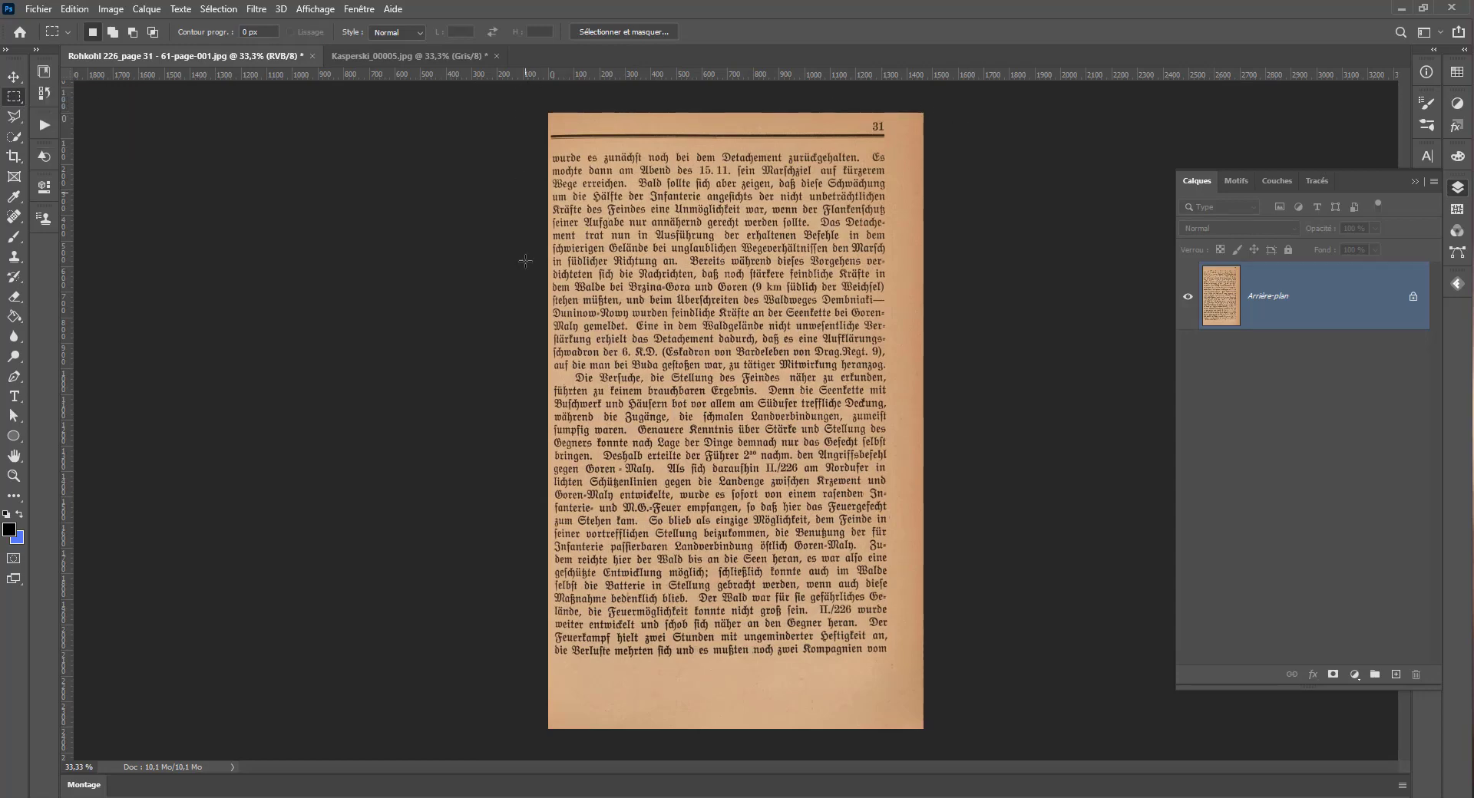
left_click_drag(924, 113, 887, 749)
left_click_drag(908, 583, 909, 586)
key("Right")
key("Right")
key("Right")
key("Right")
key("Right")
left_click(1396, 674)
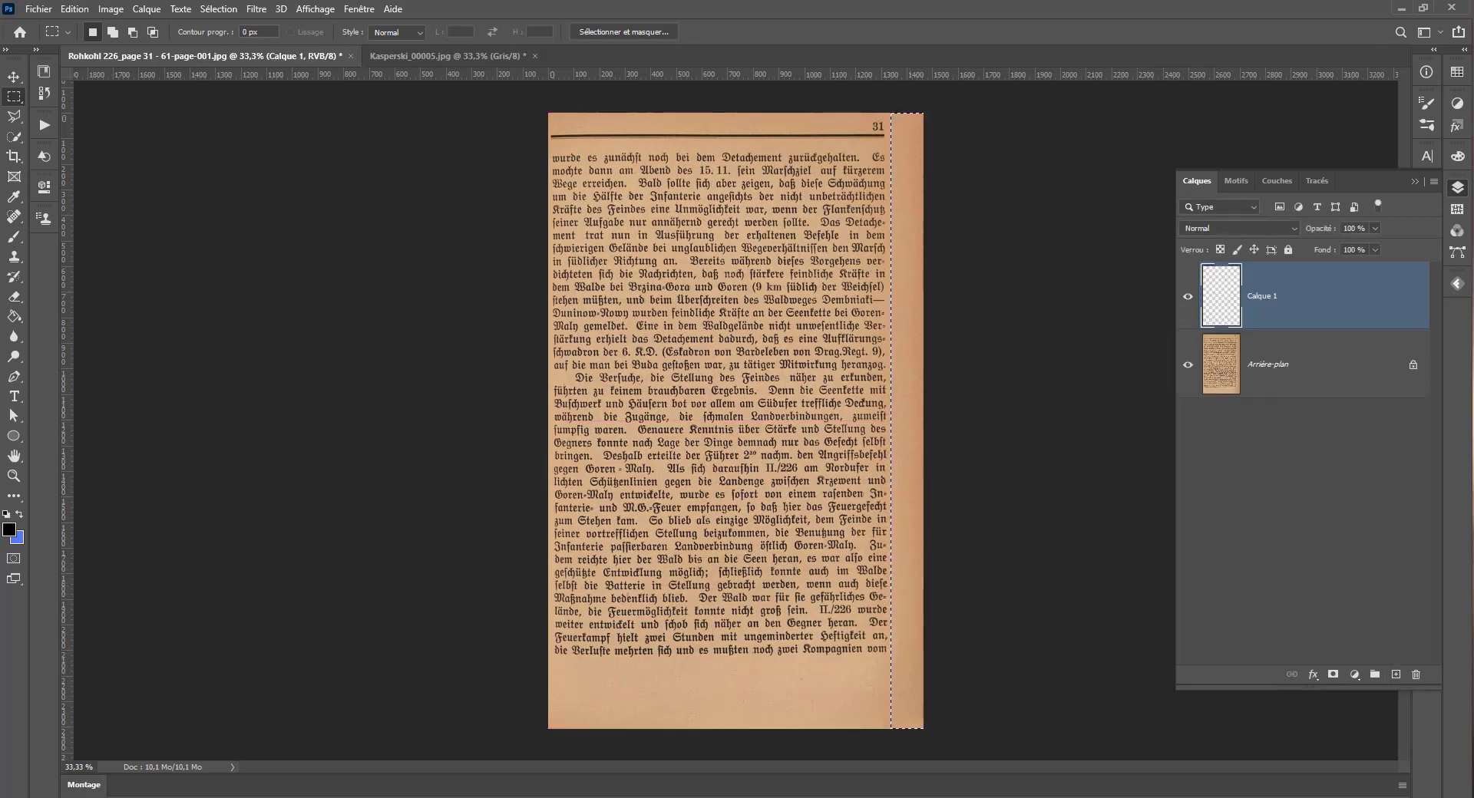
Extend the canvas beyond the page's left edge with the Crop tool to widen the left margin.
left_click(14, 157)
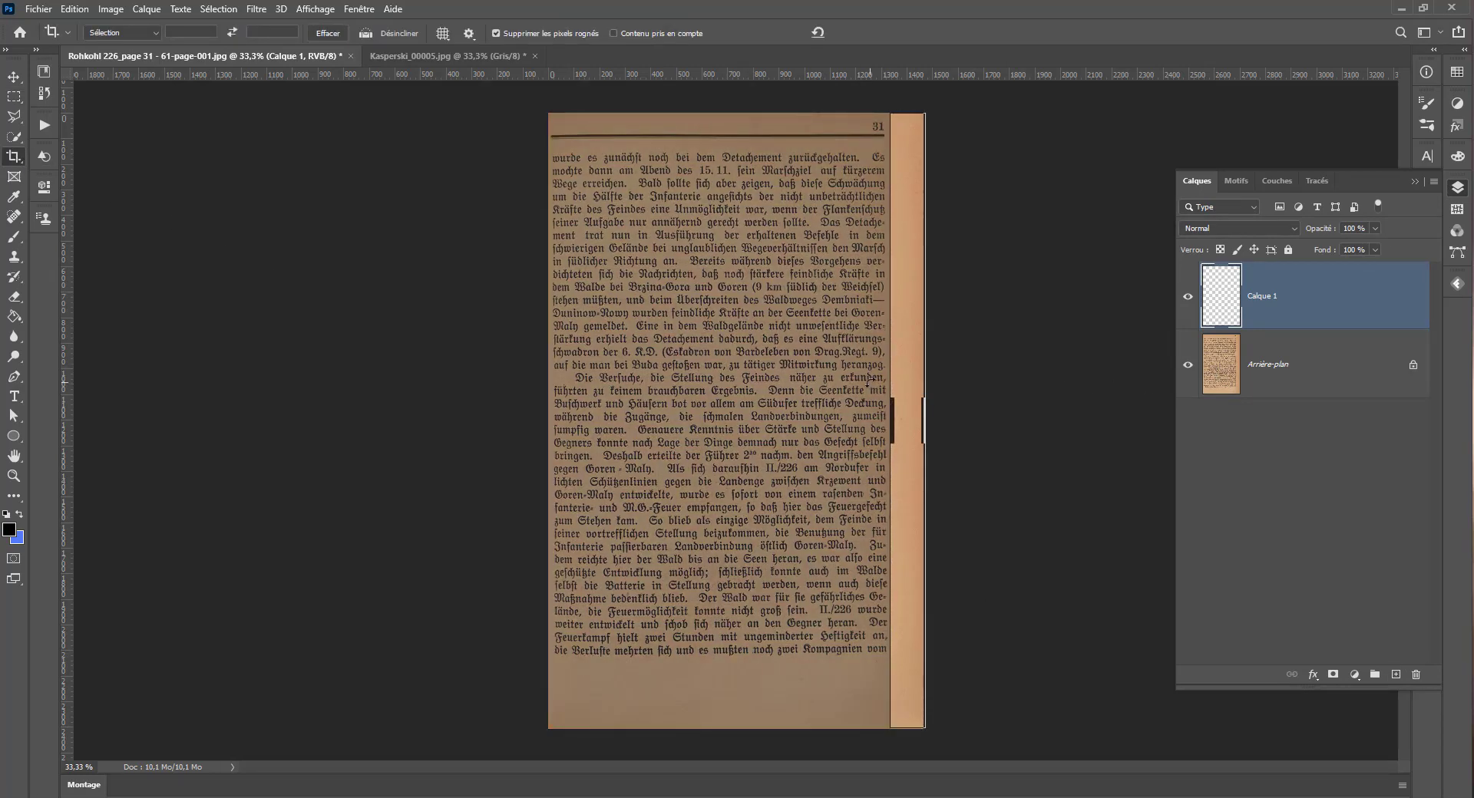
left_click(829, 393)
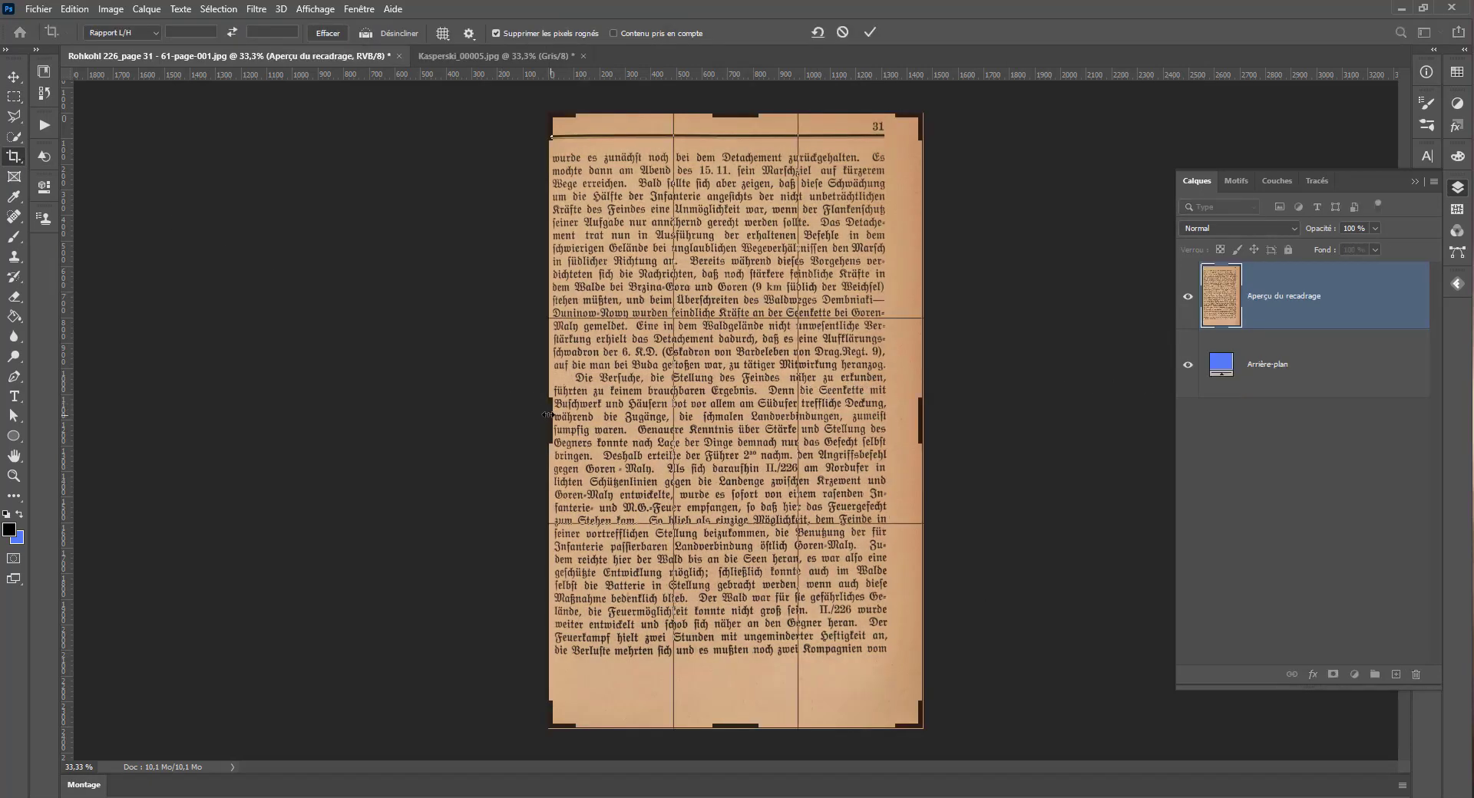
left_click_drag(548, 413, 541, 412)
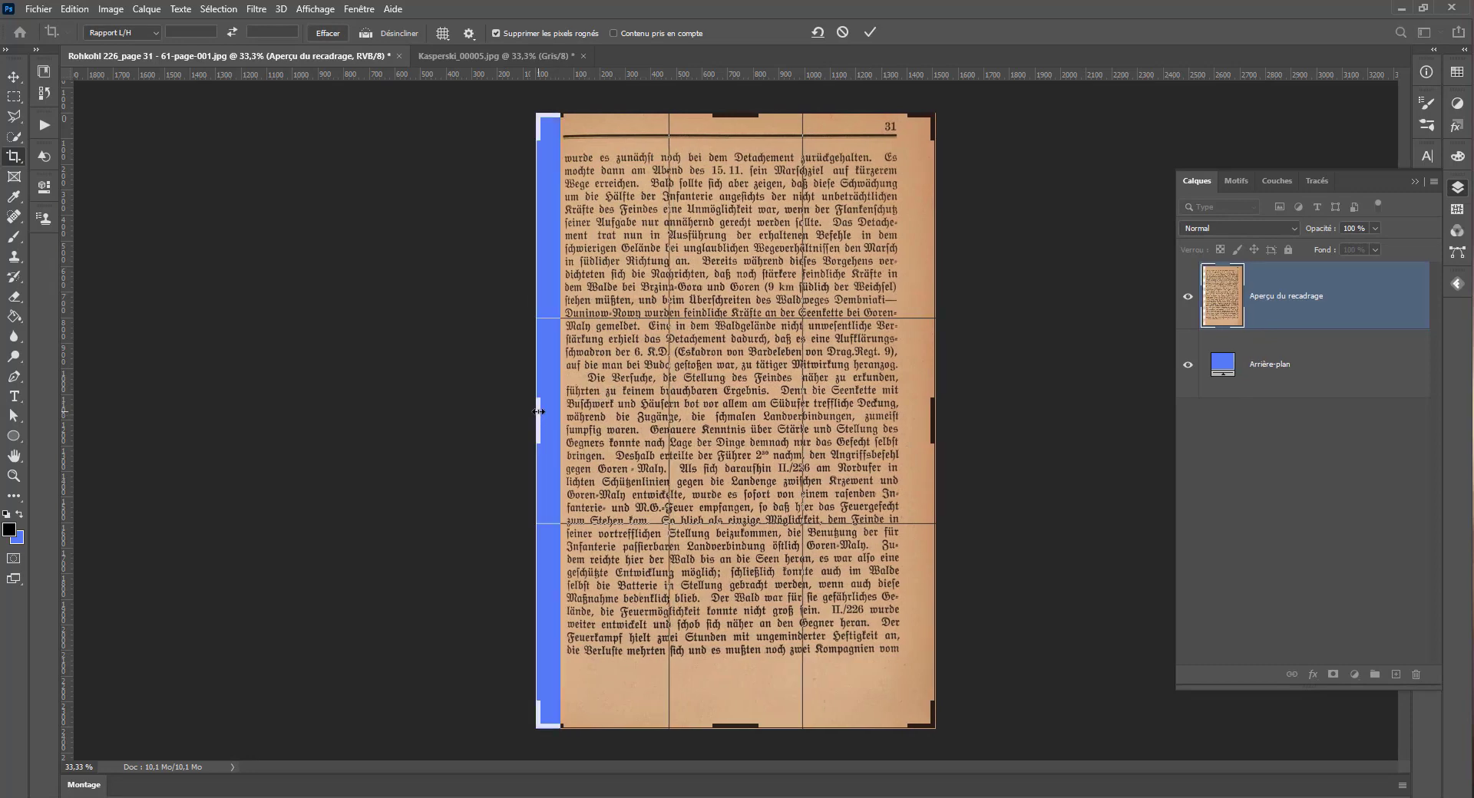
key("Return")
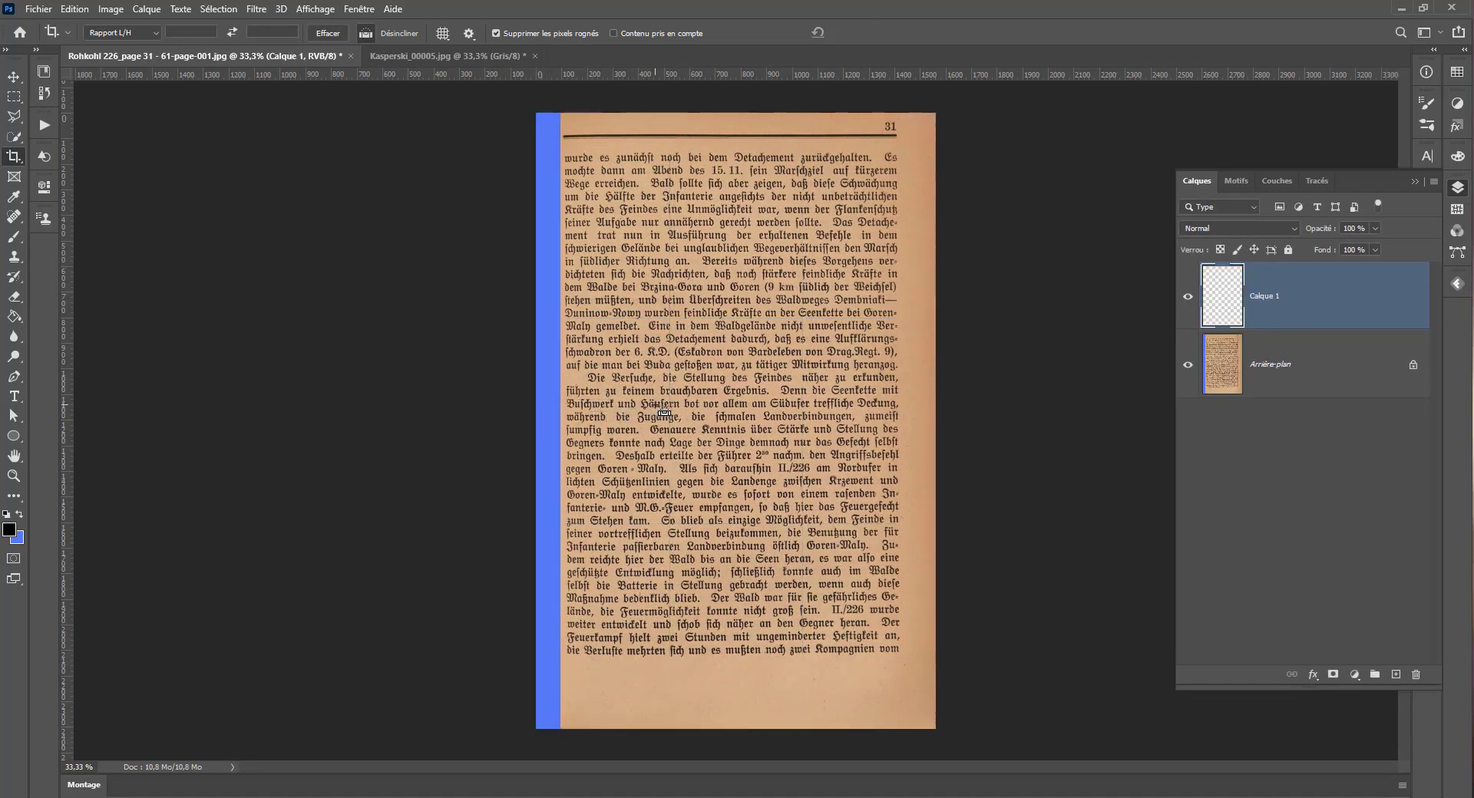
Paste the copied margin strip onto the new layer and move it over the blue area at the page's left edge.
key("ctrl+v")
left_click(15, 74)
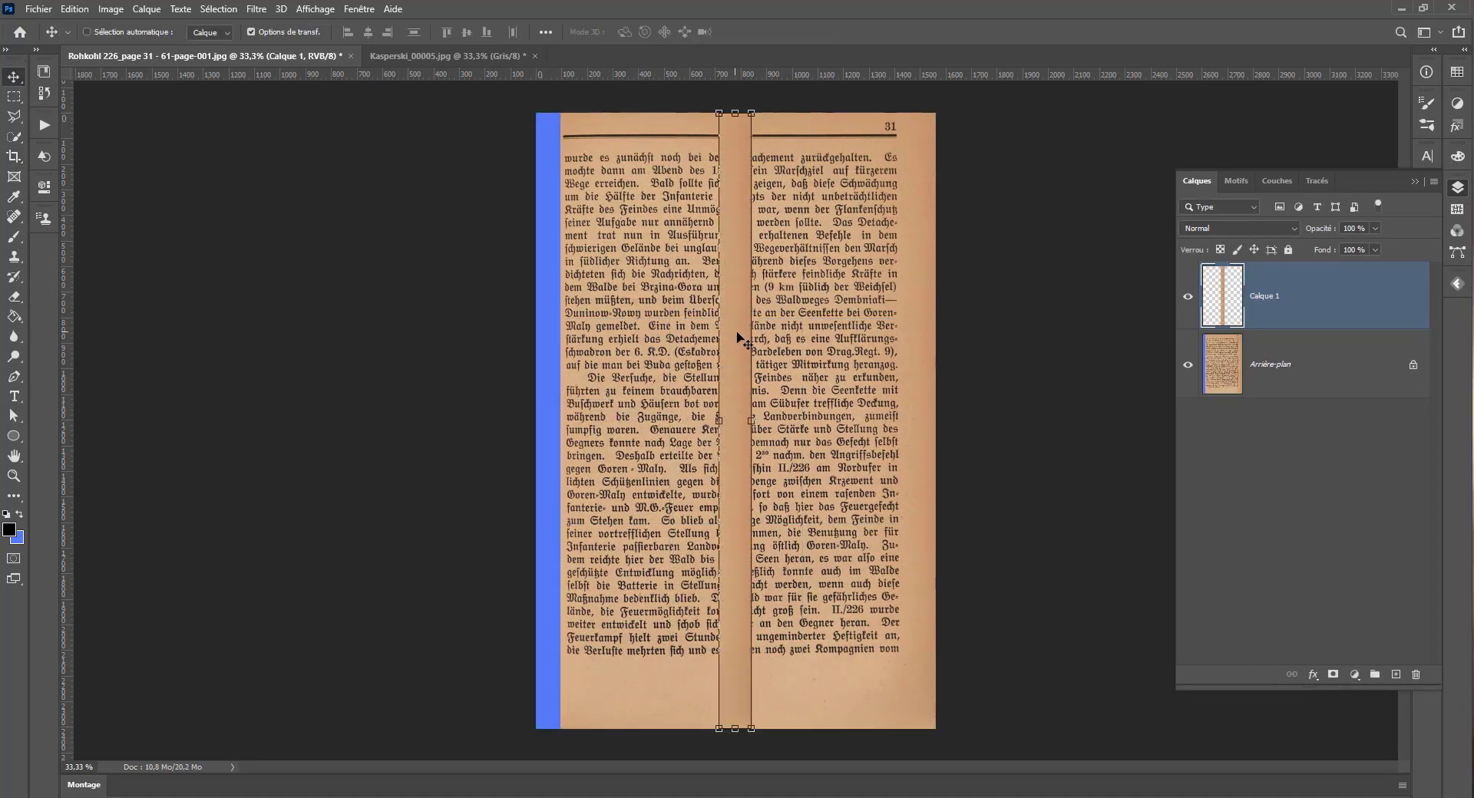
left_click_drag(741, 337, 556, 316)
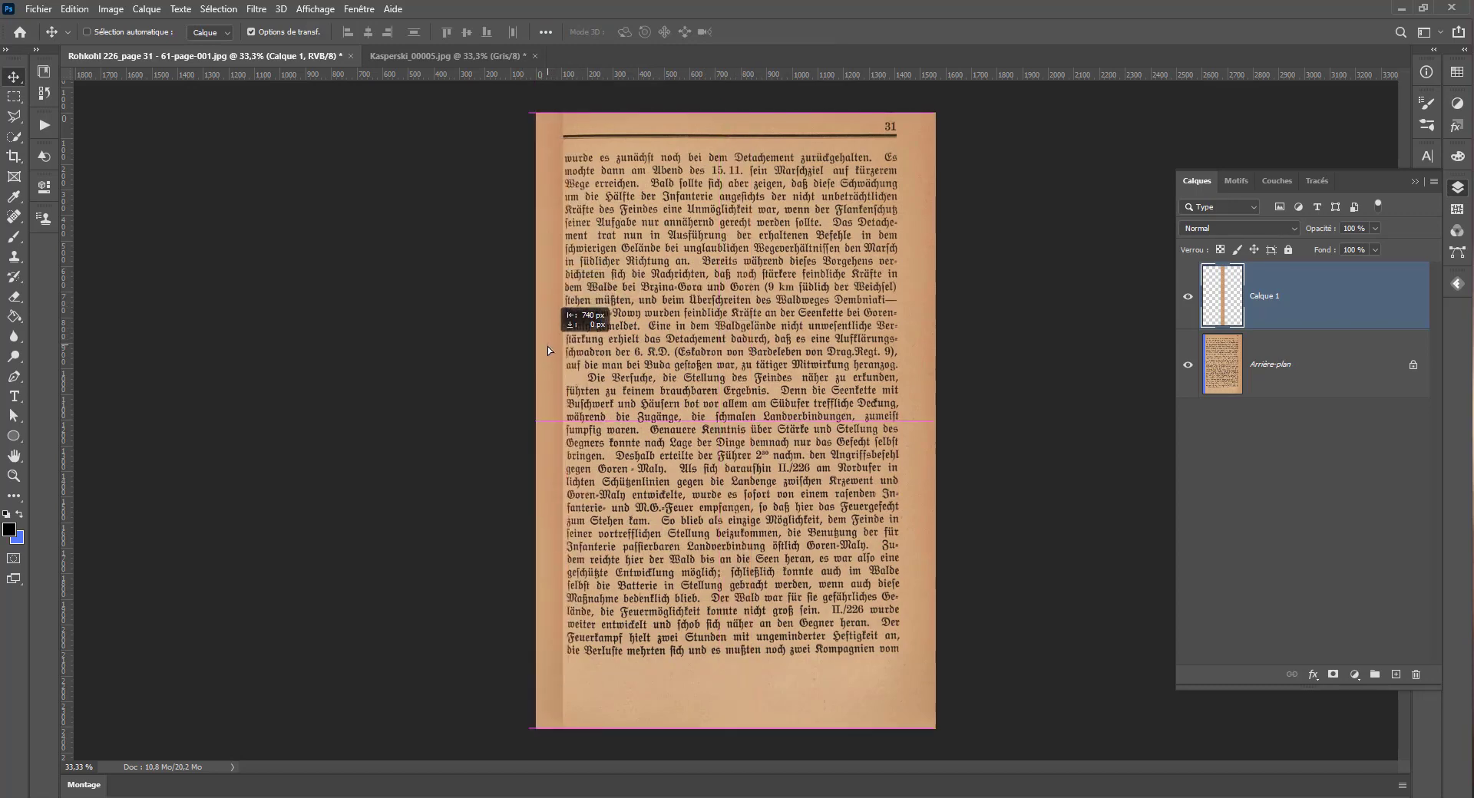
left_click_drag(556, 104, 545, 552)
key("Return")
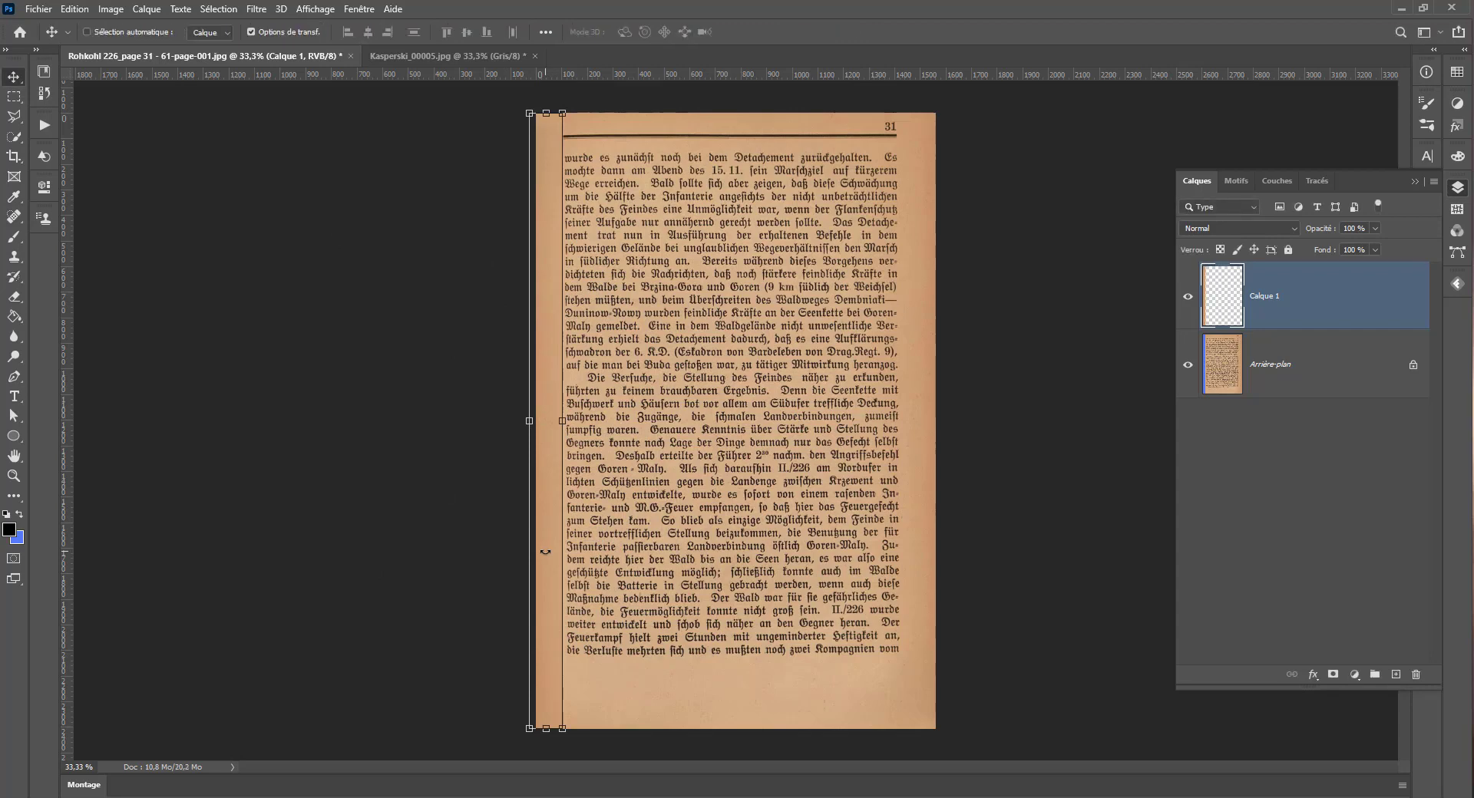
left_click(14, 96)
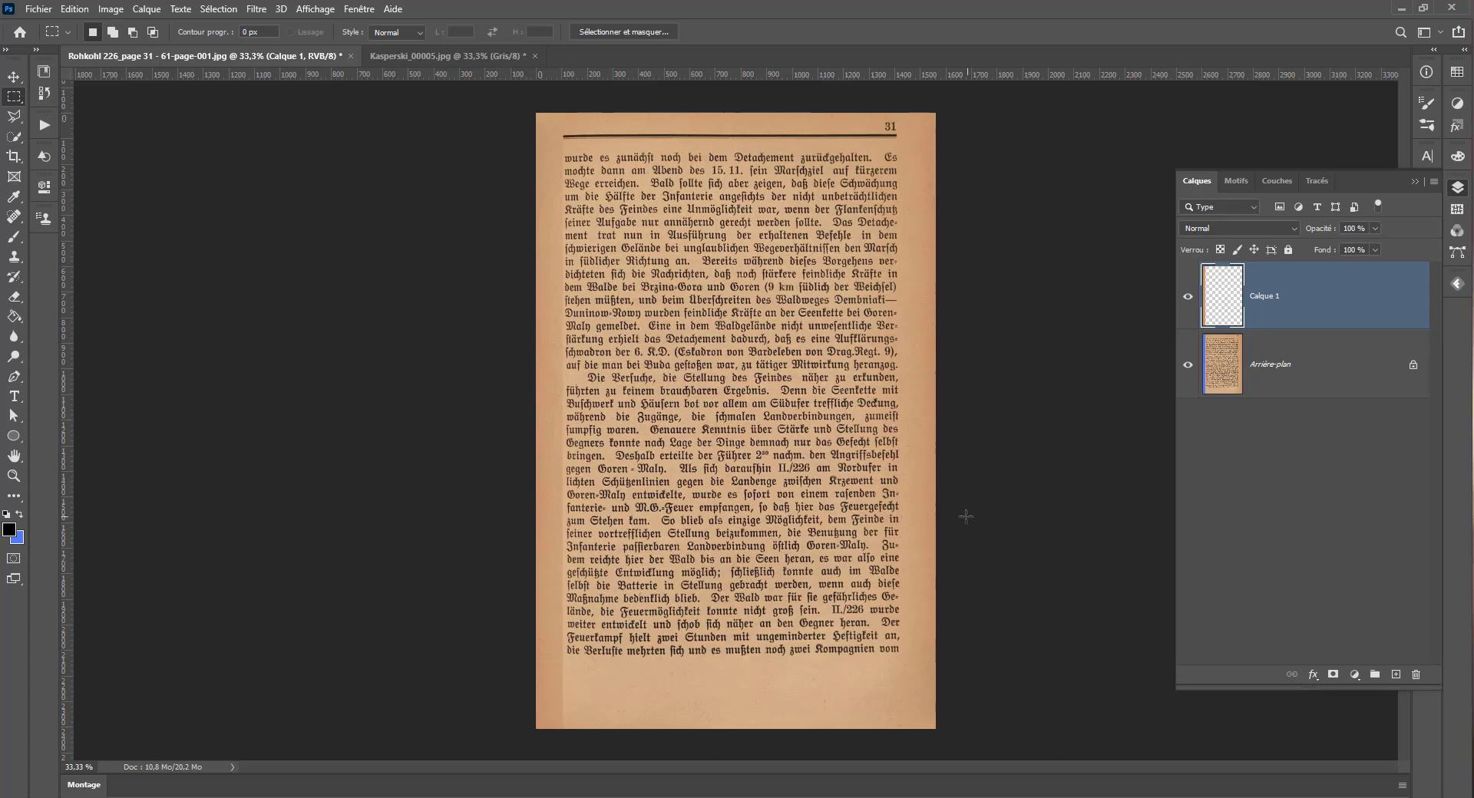
Add a Threshold (Seuil) adjustment layer above the page and set its level to 130.
left_click(1354, 676)
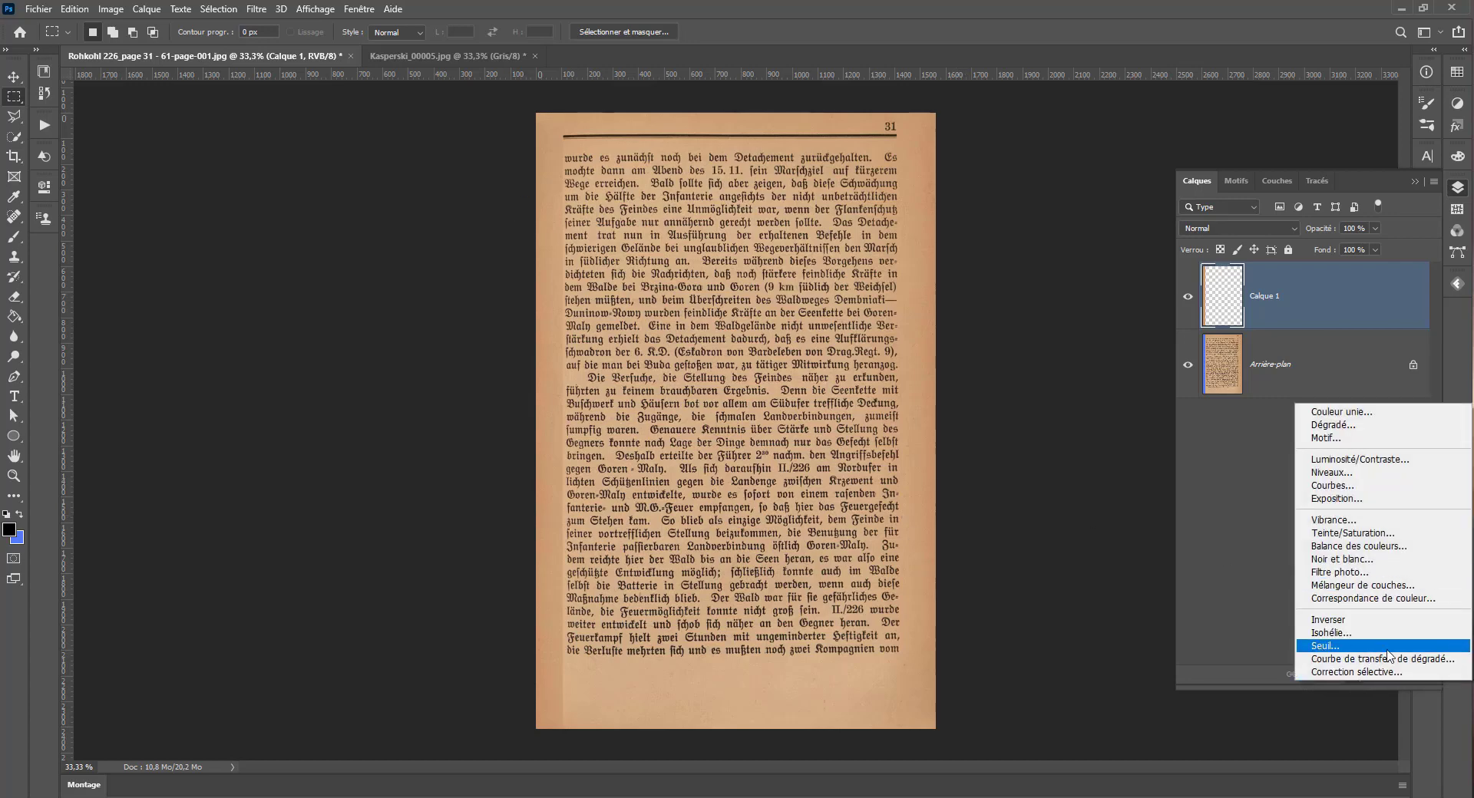
left_click(1356, 646)
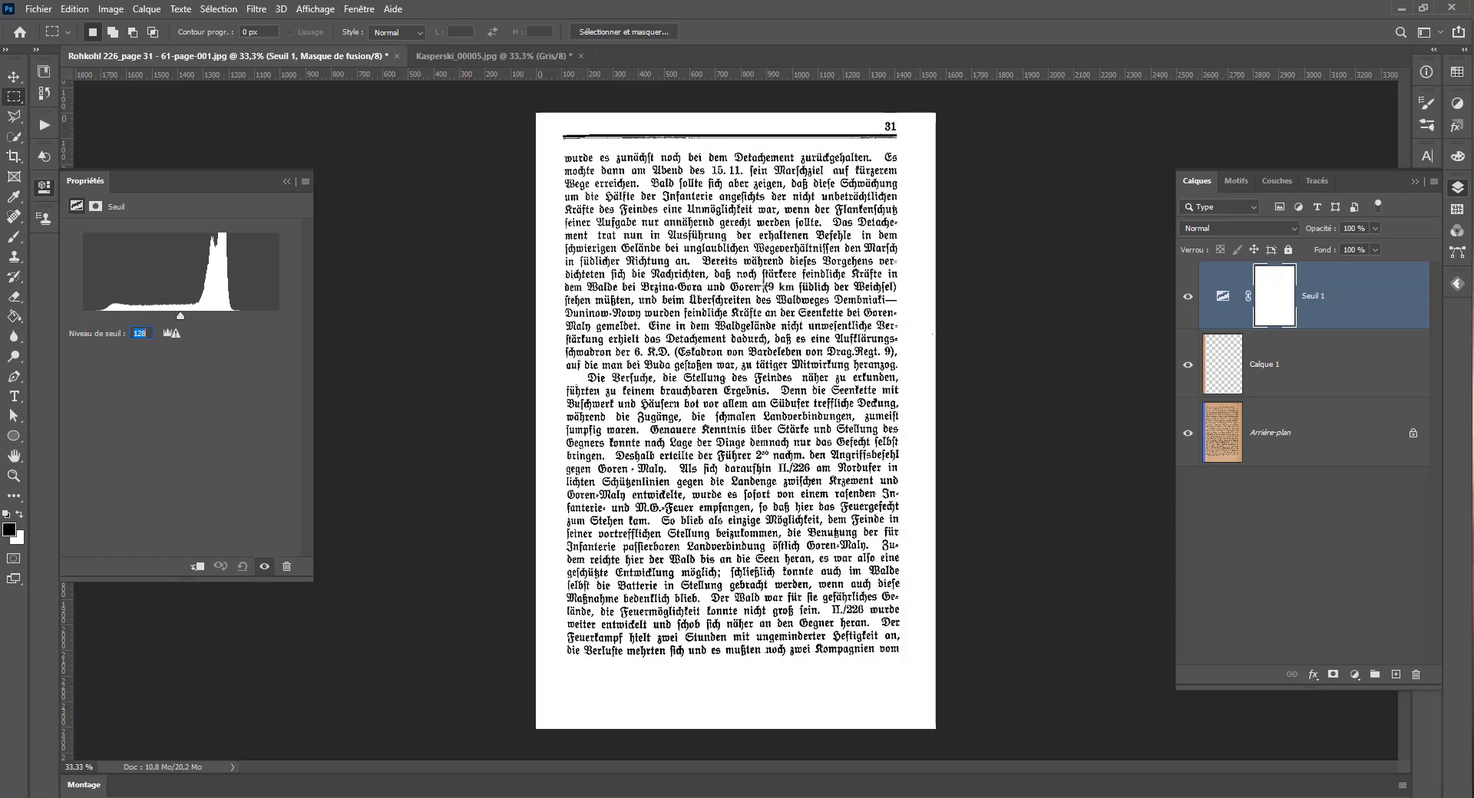
key("Up")
key("Up")
Examine the thresholded text up close and compare the page with the cleaned page in Kasperski_00005.jpg.
scroll(699, 373, "up", 12)
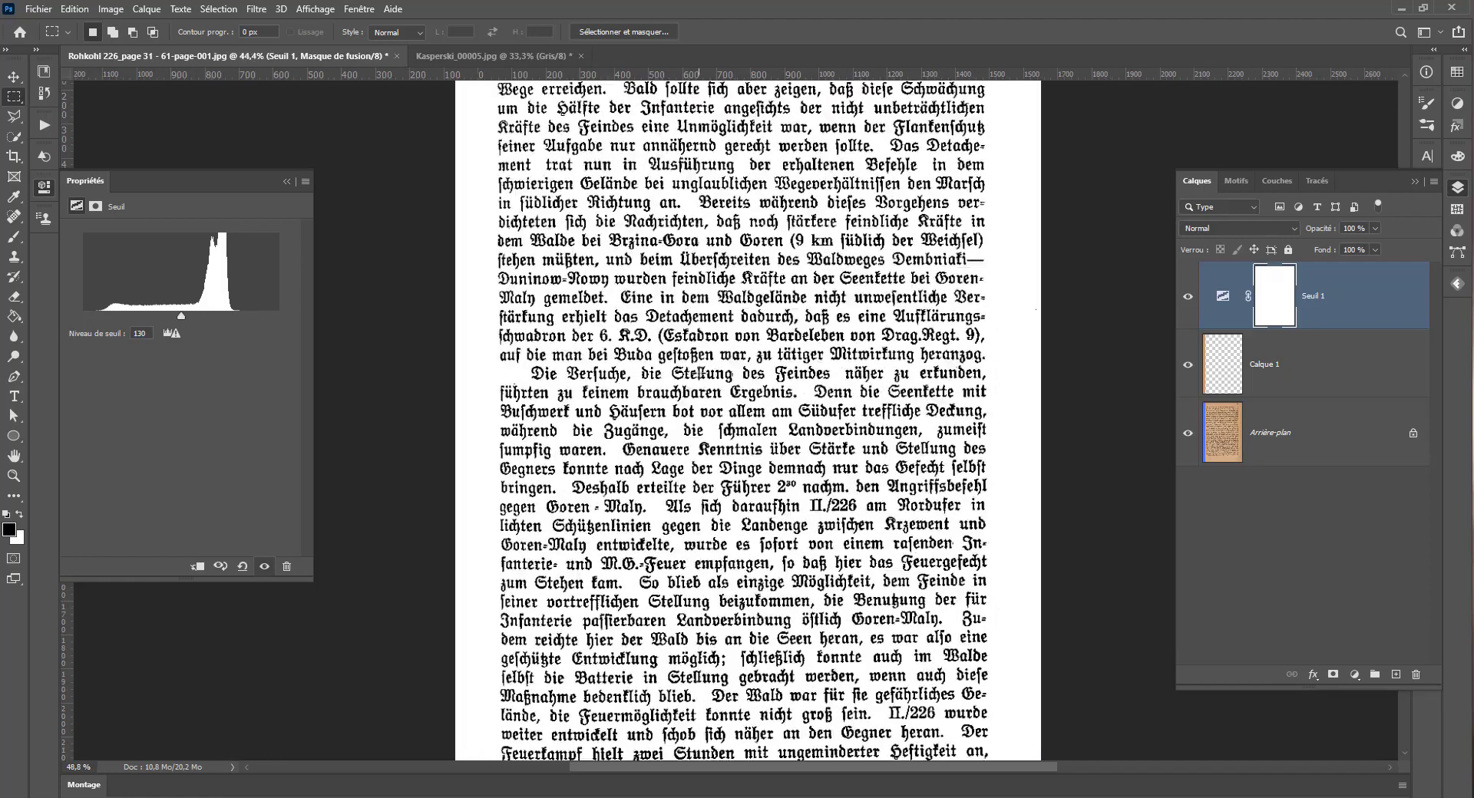
scroll(698, 373, "down", 10)
scroll(687, 373, "down", 2)
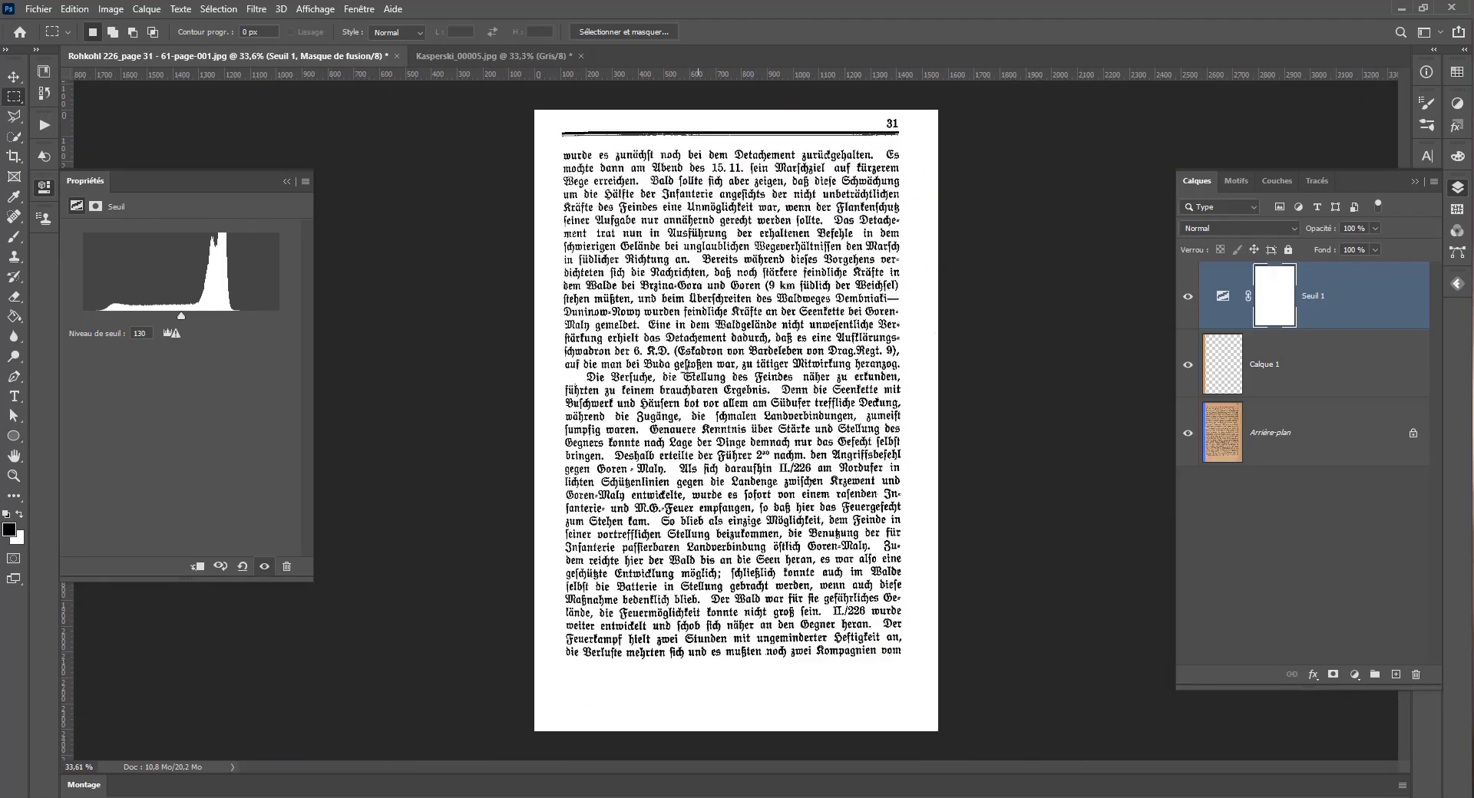
left_click(430, 56)
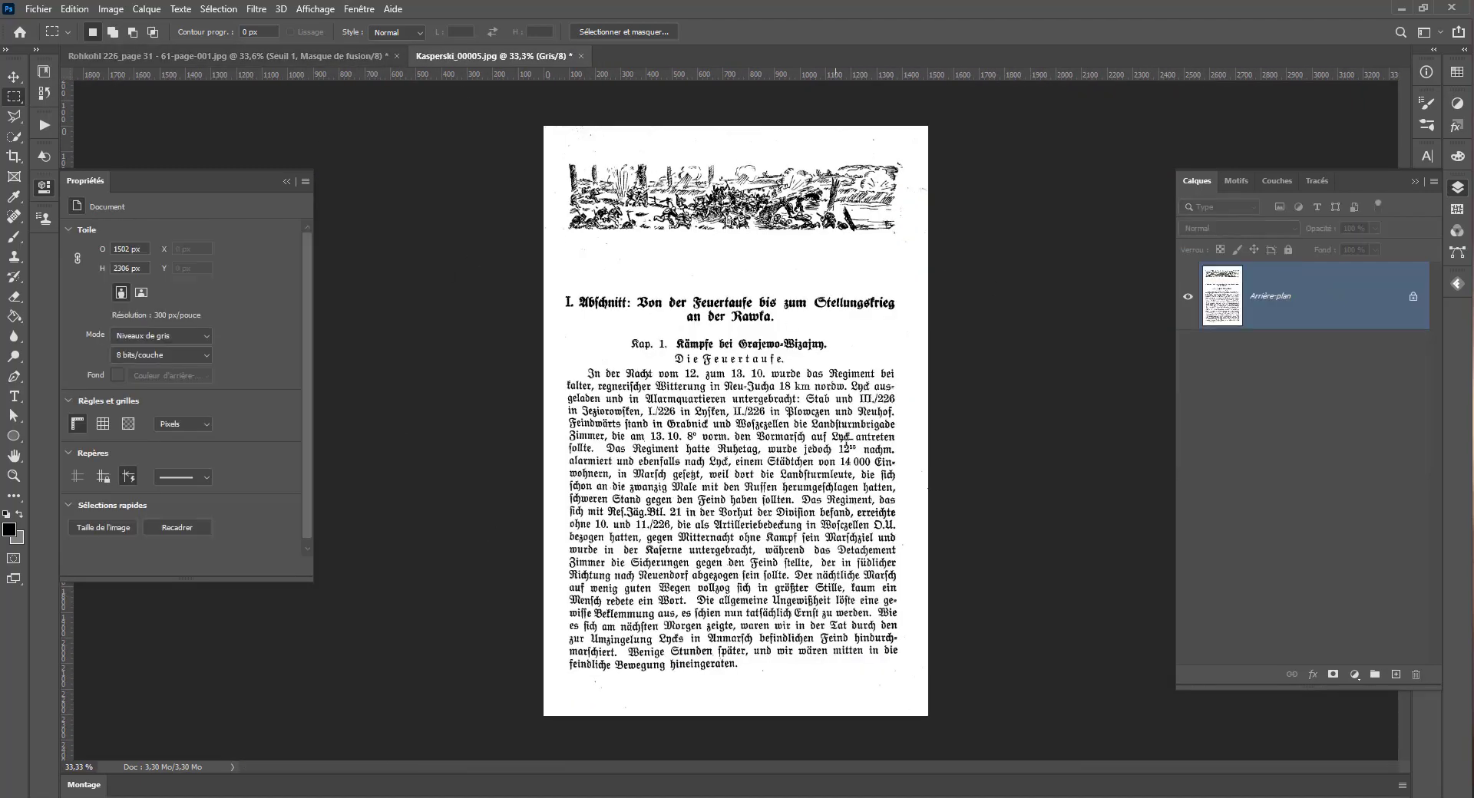
scroll(752, 467, "up", 3)
left_click(292, 56)
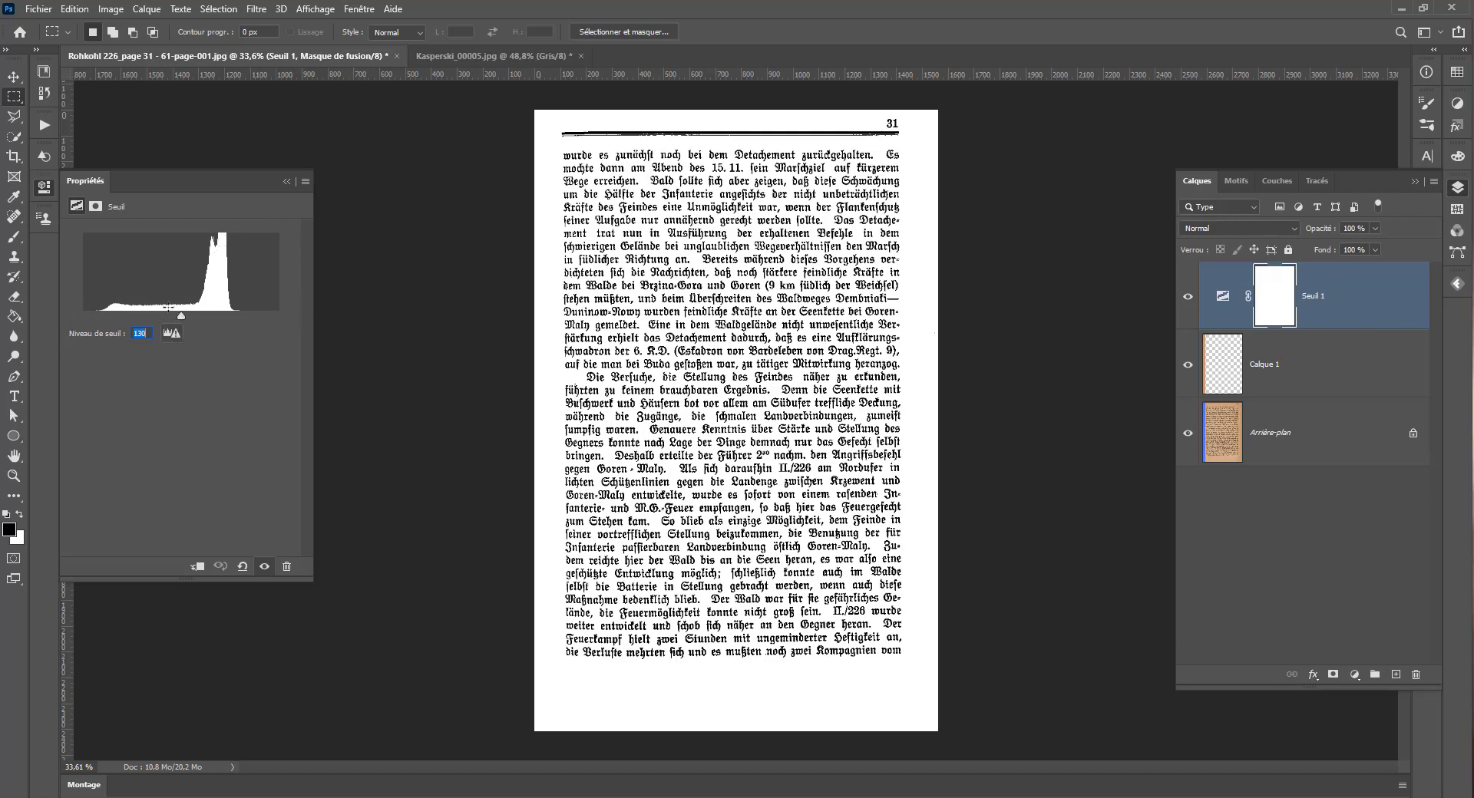
Raise the Threshold (Seuil) adjustment layer's level to 151.
left_click_drag(182, 316, 200, 317)
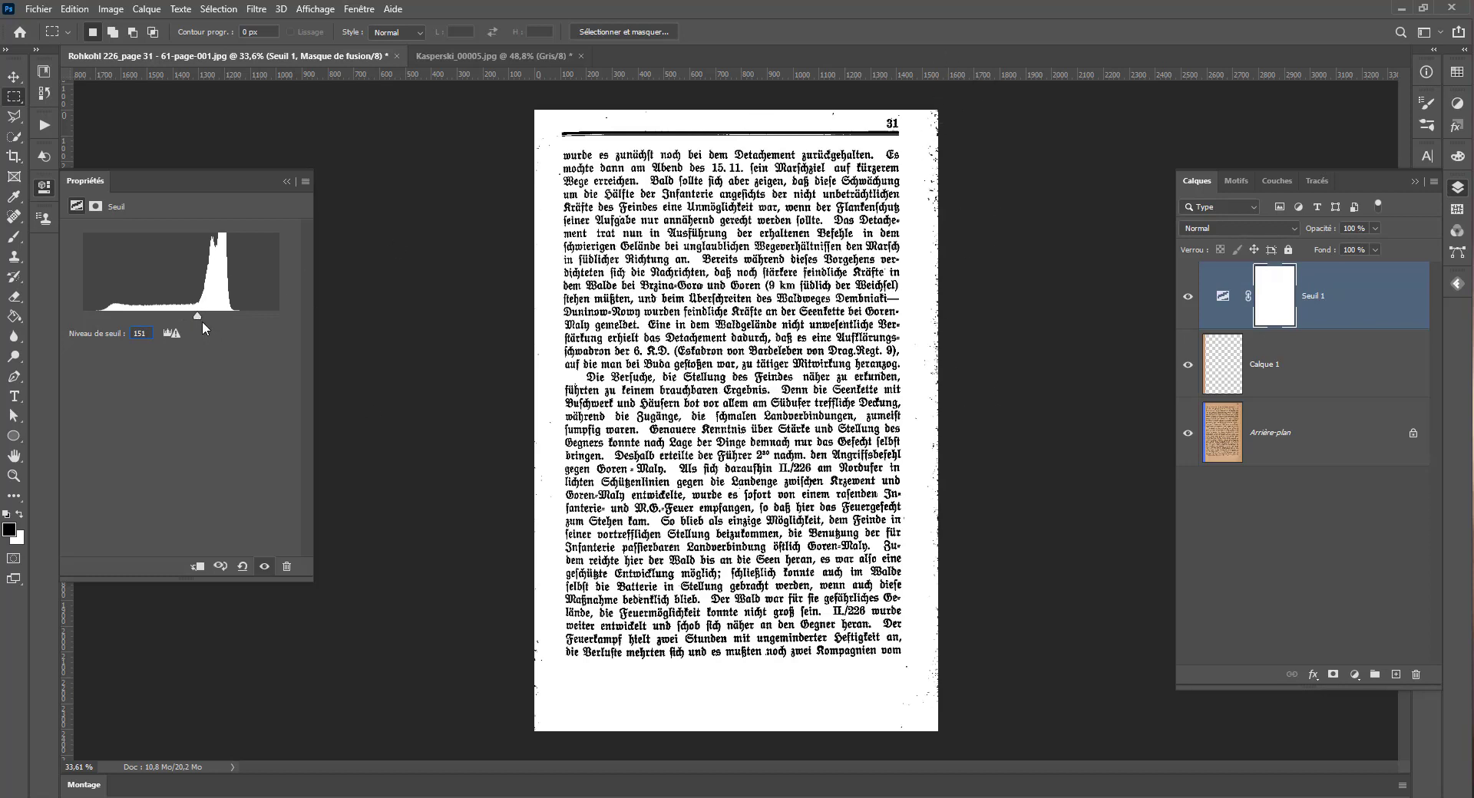
left_click_drag(200, 315, 198, 321)
Add an empty layer directly above Calque 1 and set up the Brush with white as the foreground colour.
left_click(1327, 375)
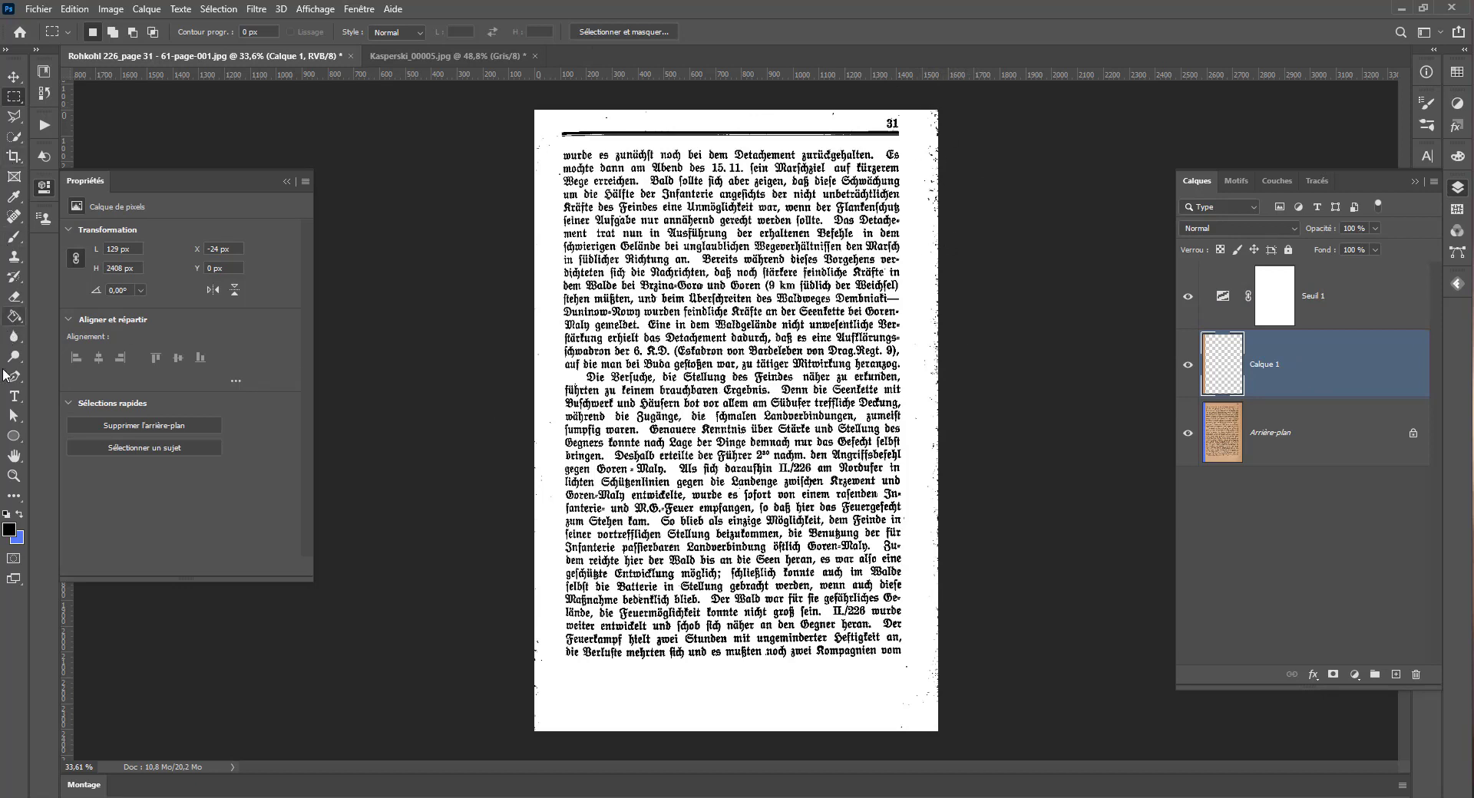
left_click(1396, 675)
left_click(13, 237)
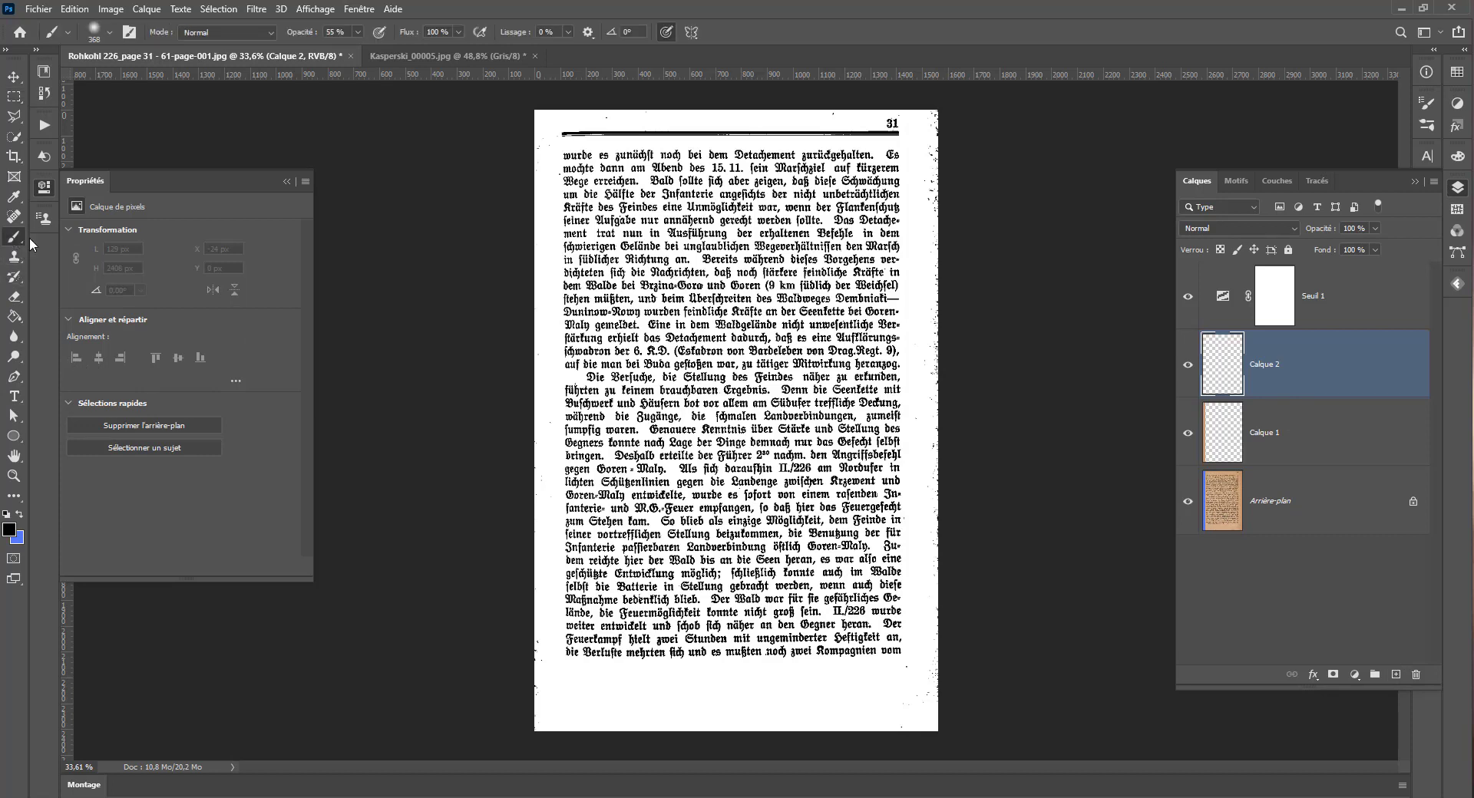
left_click(19, 514)
left_click(7, 514)
left_click(19, 513)
Set the brush to 142 px and 100 % opacity and paint white over the black specks along the page's edges.
mouse_move(975, 340)
left_mouse_down()
mouse_move(978, 614)
mouse_move(948, 362)
left_mouse_up()
key("ctrl+z")
left_click_drag(895, 417, 867, 411)
left_click(359, 32)
left_click_drag(368, 52, 712, 60)
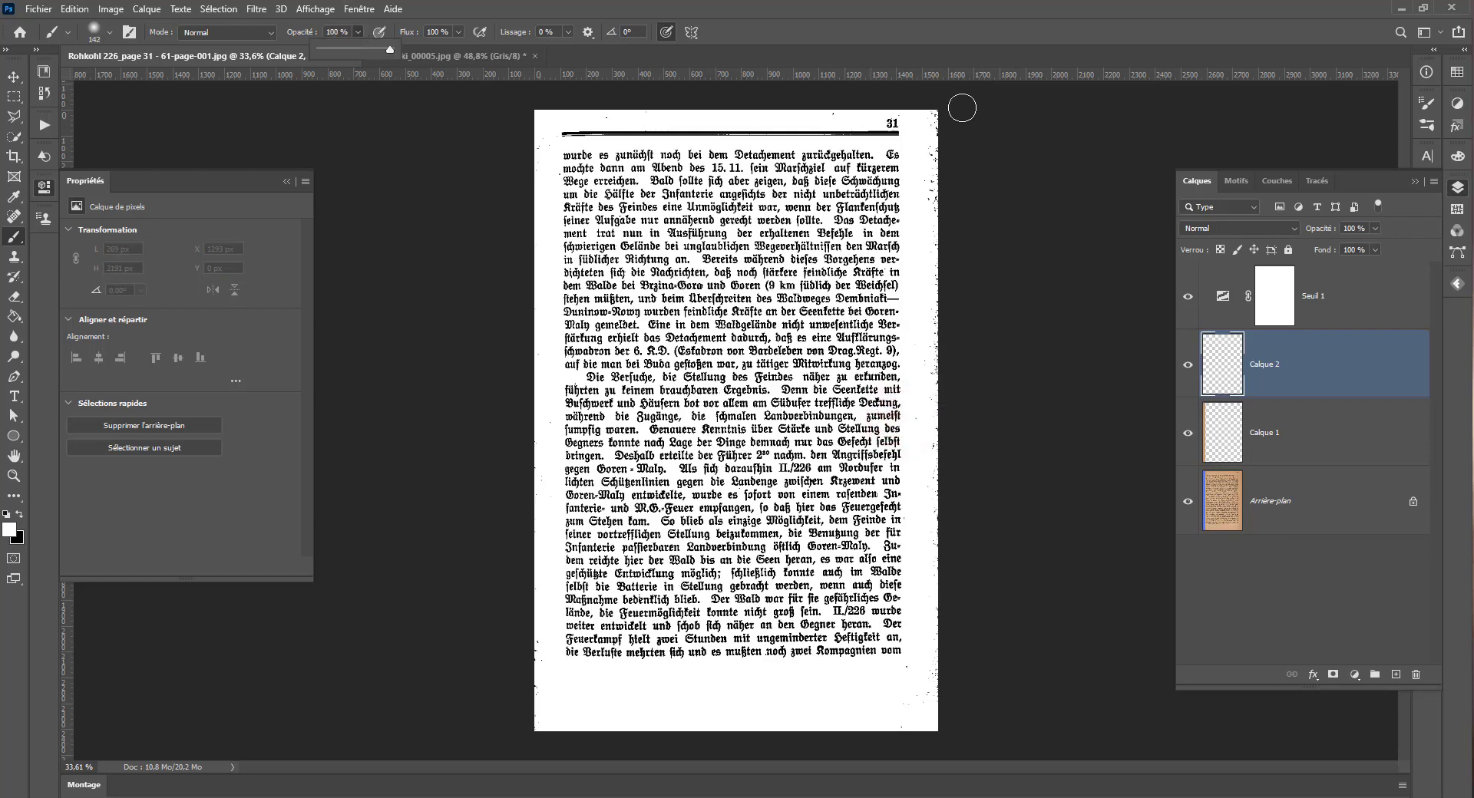
mouse_move(951, 169)
left_mouse_down()
mouse_move(971, 455)
mouse_move(952, 271)
mouse_move(950, 477)
mouse_move(928, 324)
mouse_move(948, 486)
mouse_move(945, 725)
mouse_move(934, 655)
mouse_move(899, 733)
mouse_move(782, 741)
left_mouse_up()
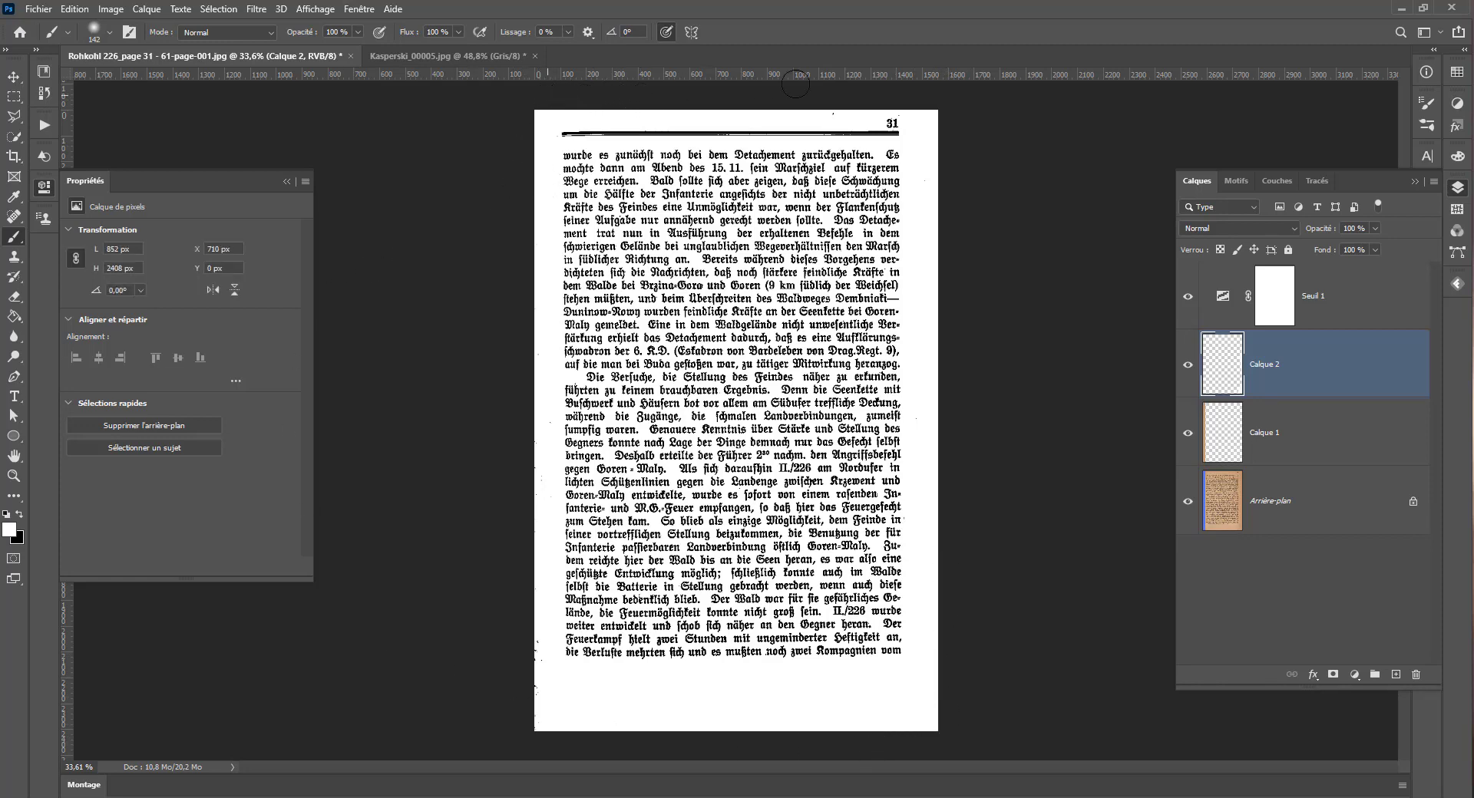
Compare the page with and without the Seuil 1 layer to check the white strokes along the edges.
left_click(1188, 296)
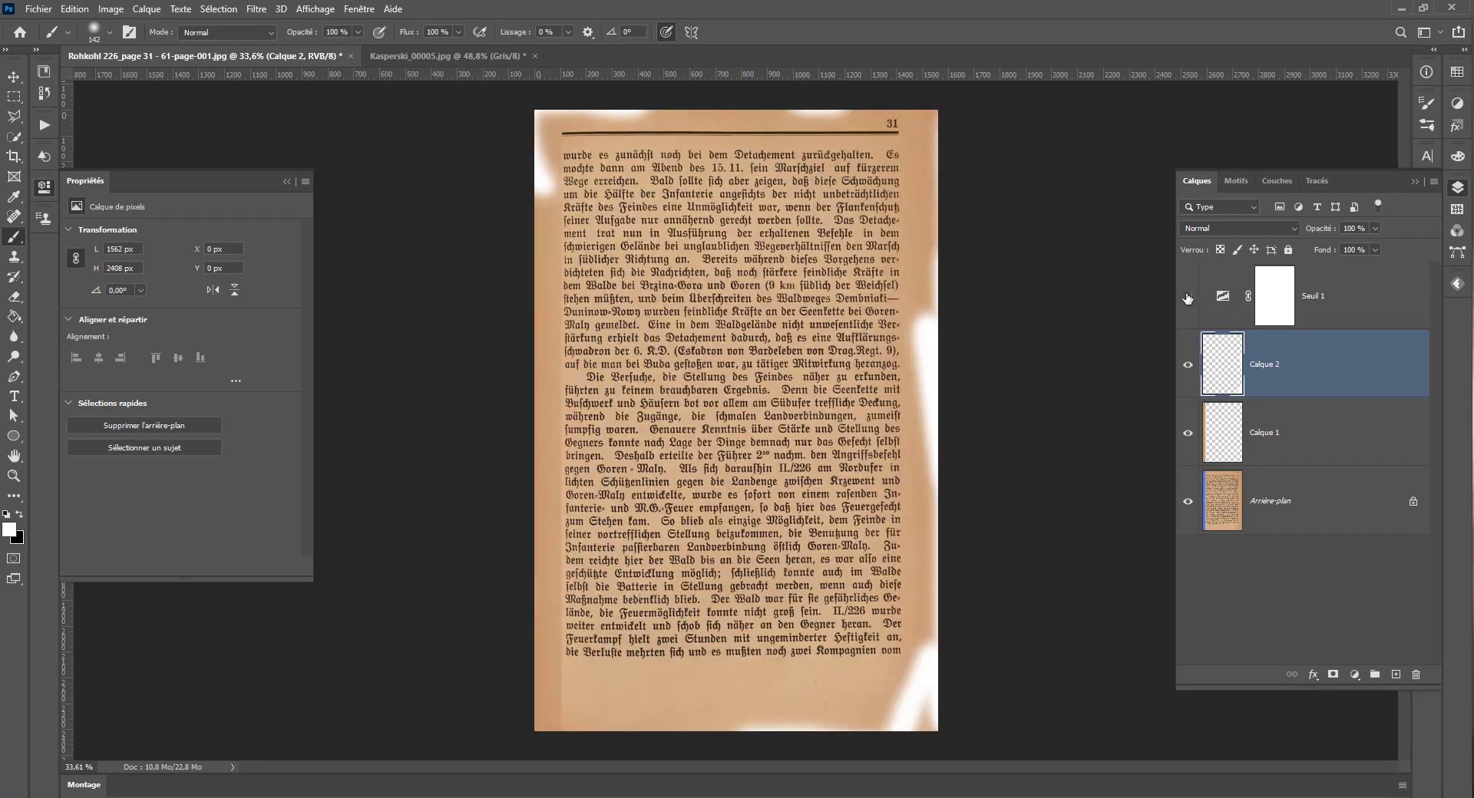
left_click(1187, 298)
left_click(1187, 298)
left_click(1187, 298)
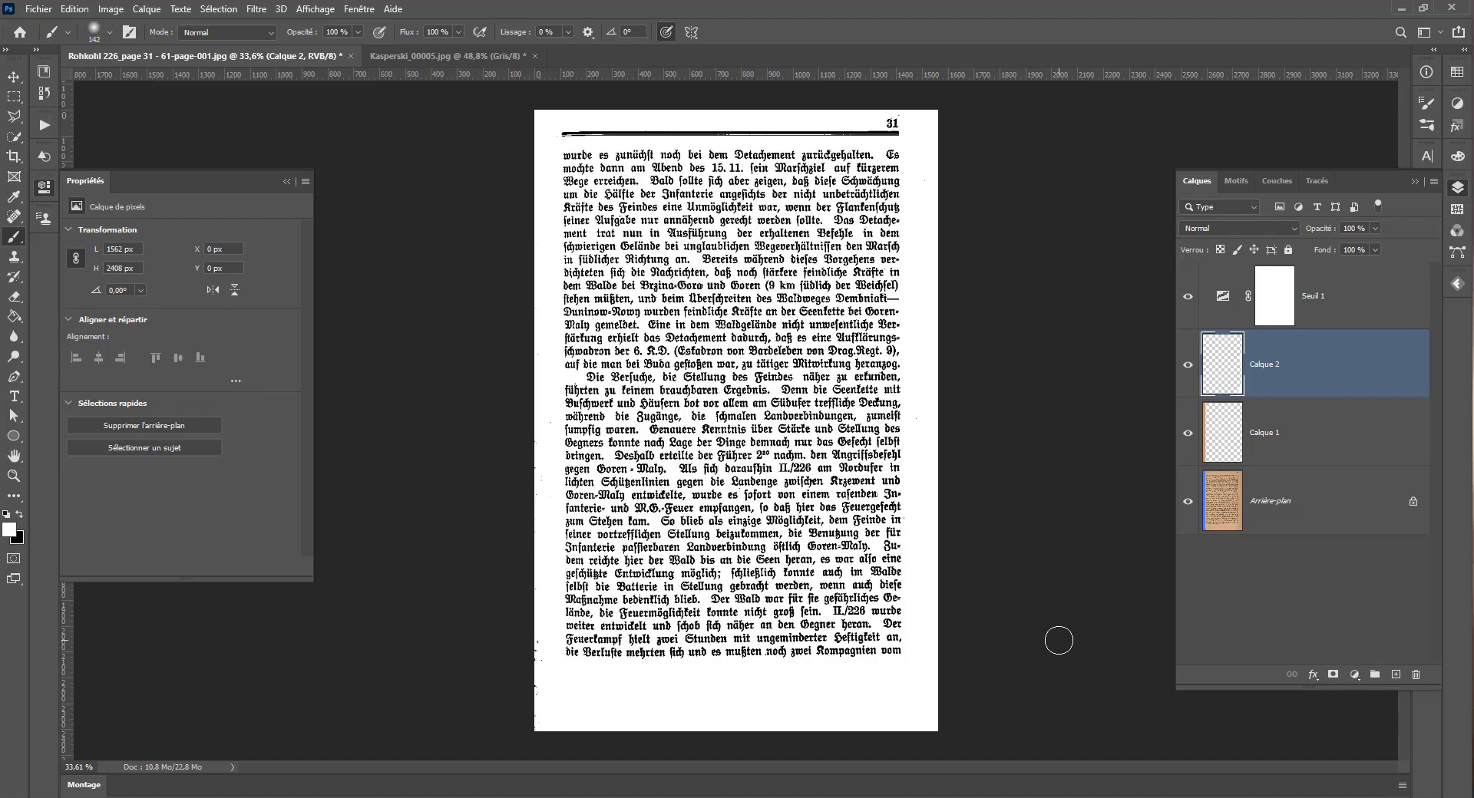
Try a Levels (Niveaux) adjustment layer above Seuil 1 by shifting its midtones, and delete that layer.
left_click(1328, 305)
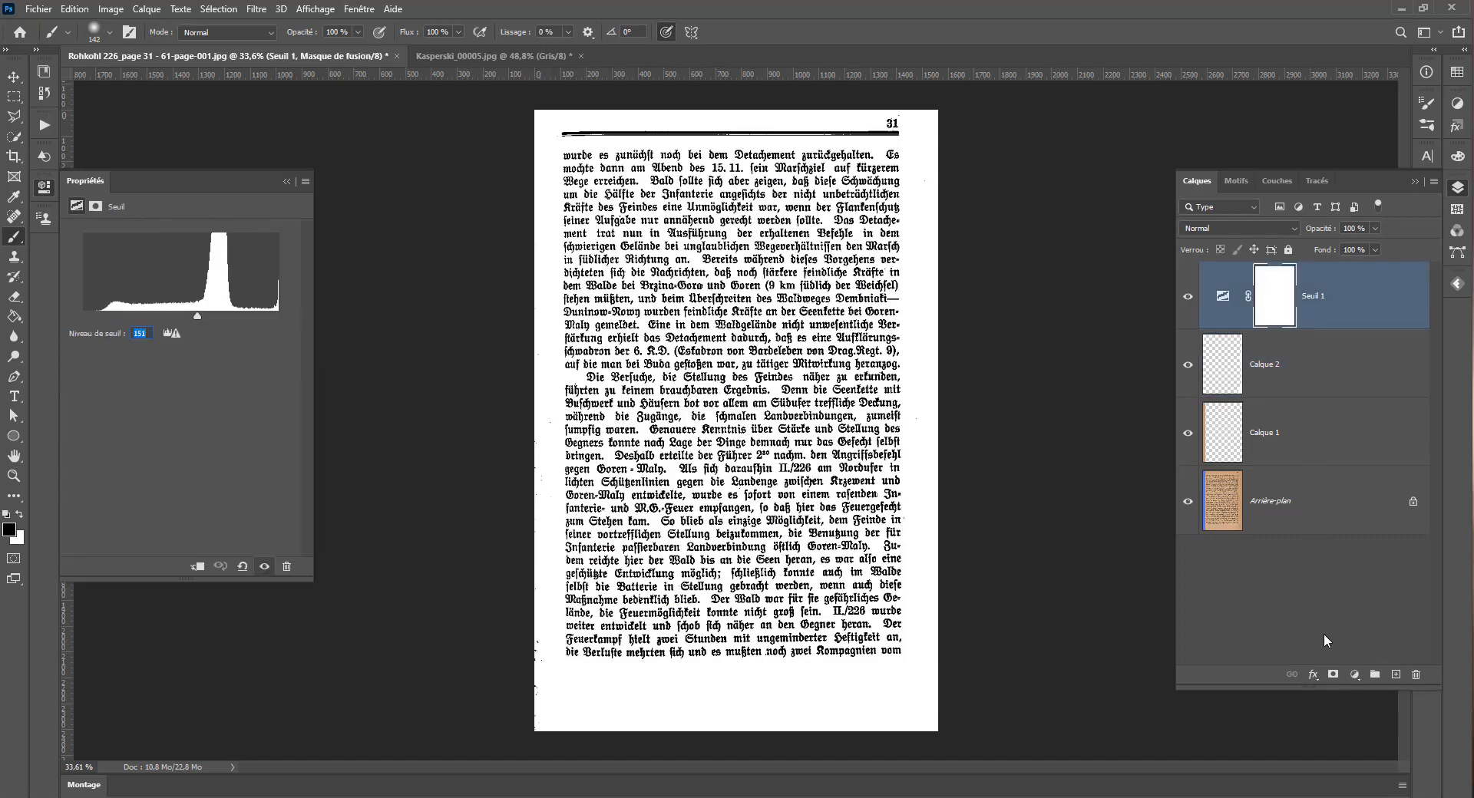
left_click(1354, 675)
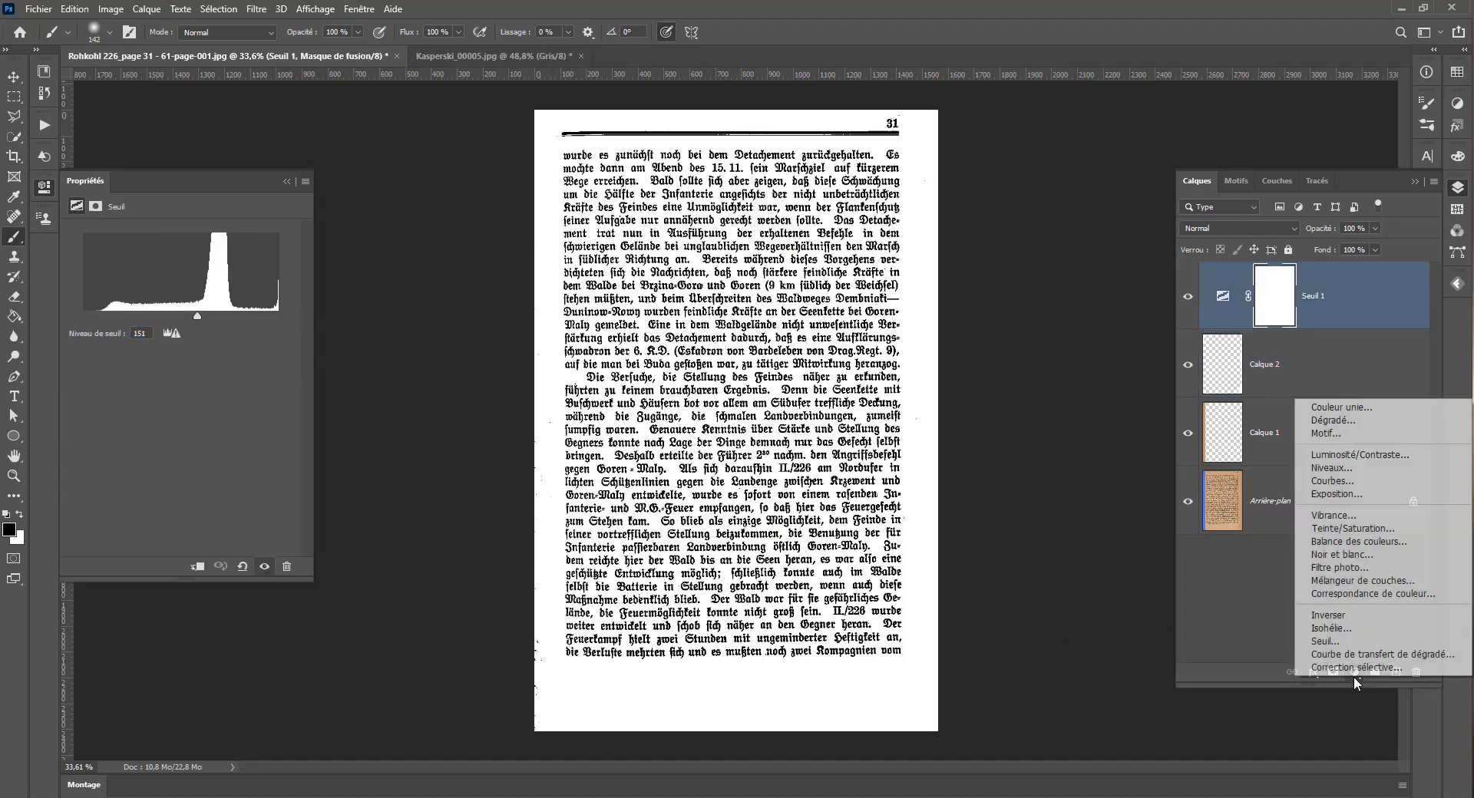
left_click(1331, 467)
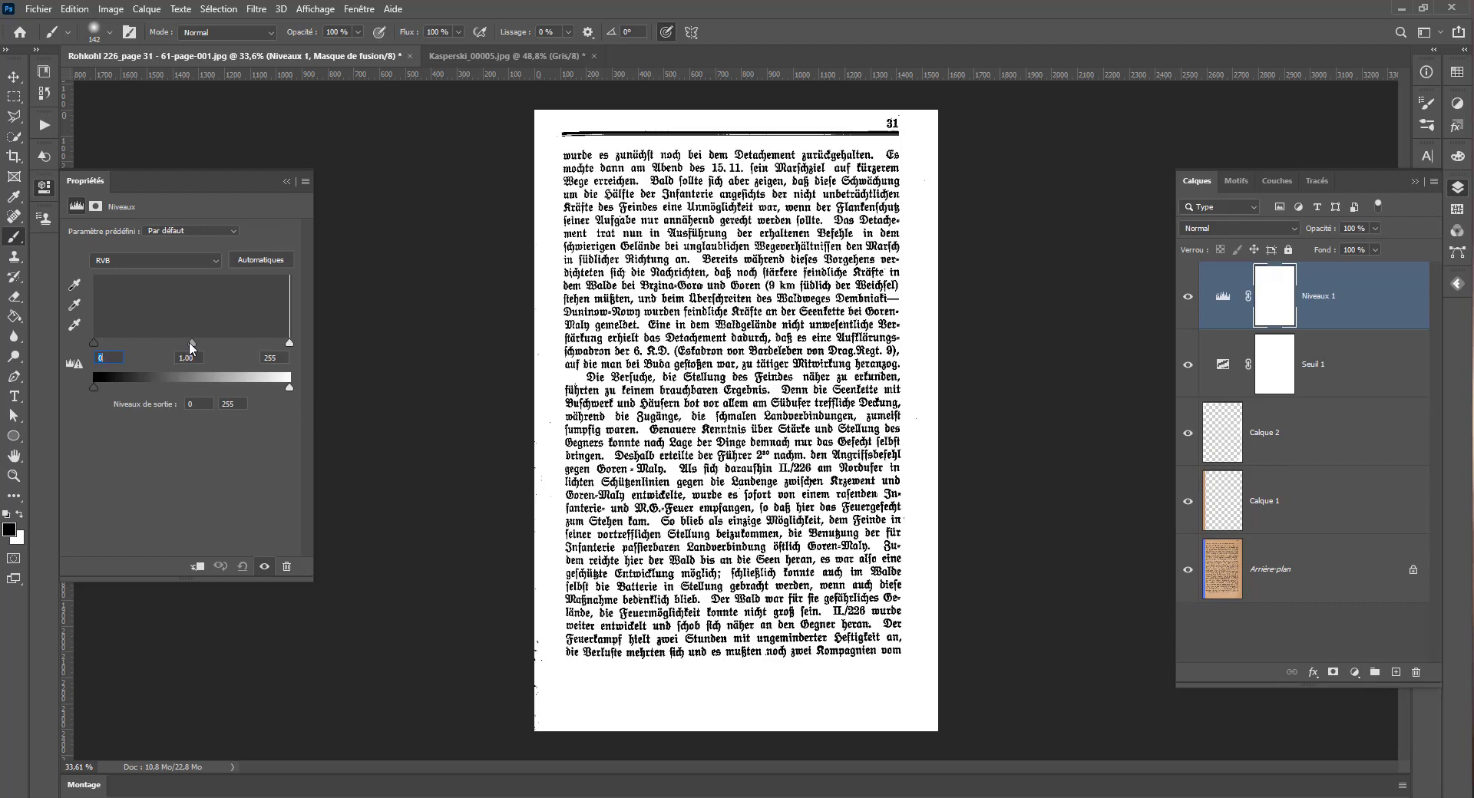
left_click_drag(190, 343, 278, 353)
key("Delete")
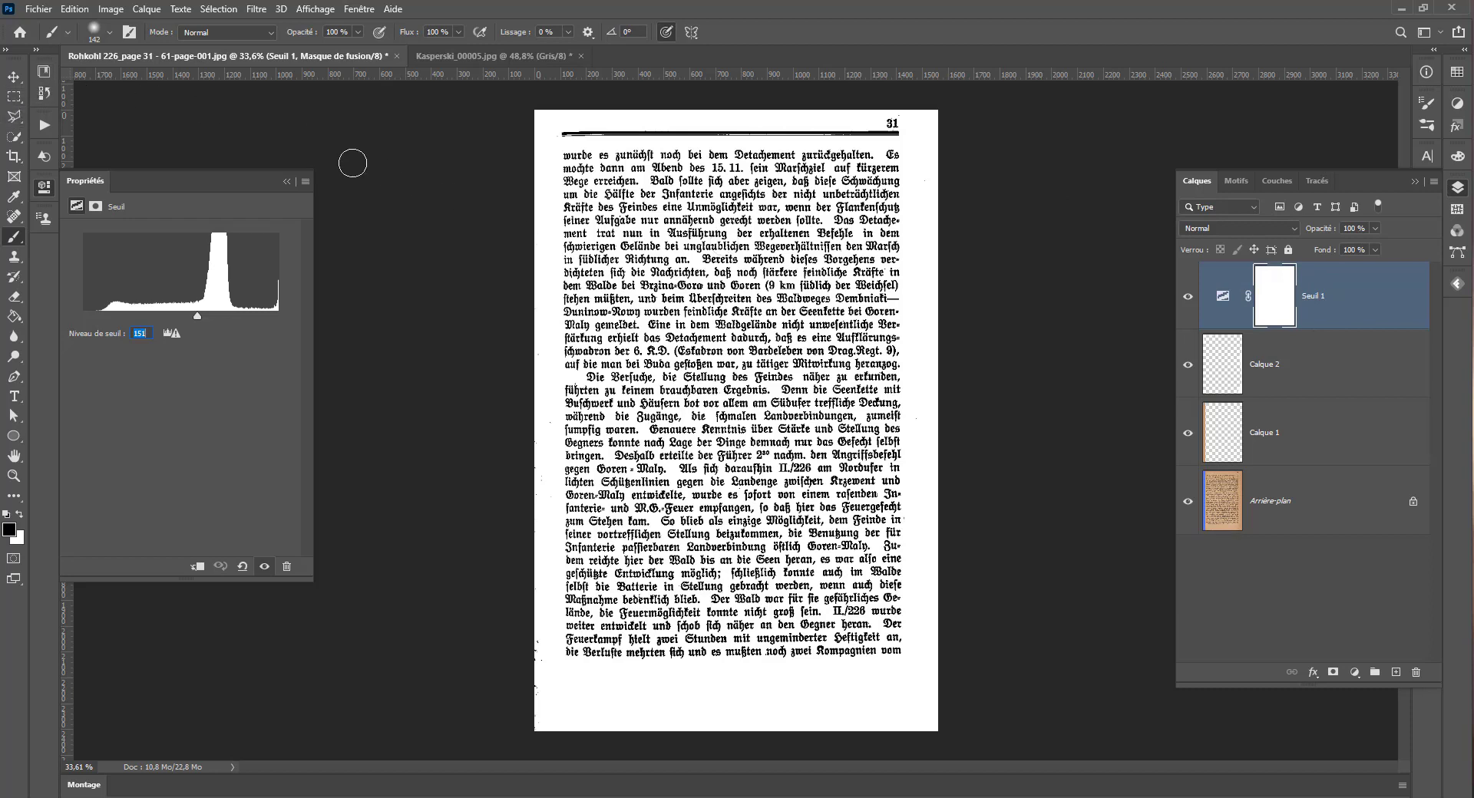
Select the right half of the page and fill that area of the Seuil 1 mask with black.
left_click(14, 97)
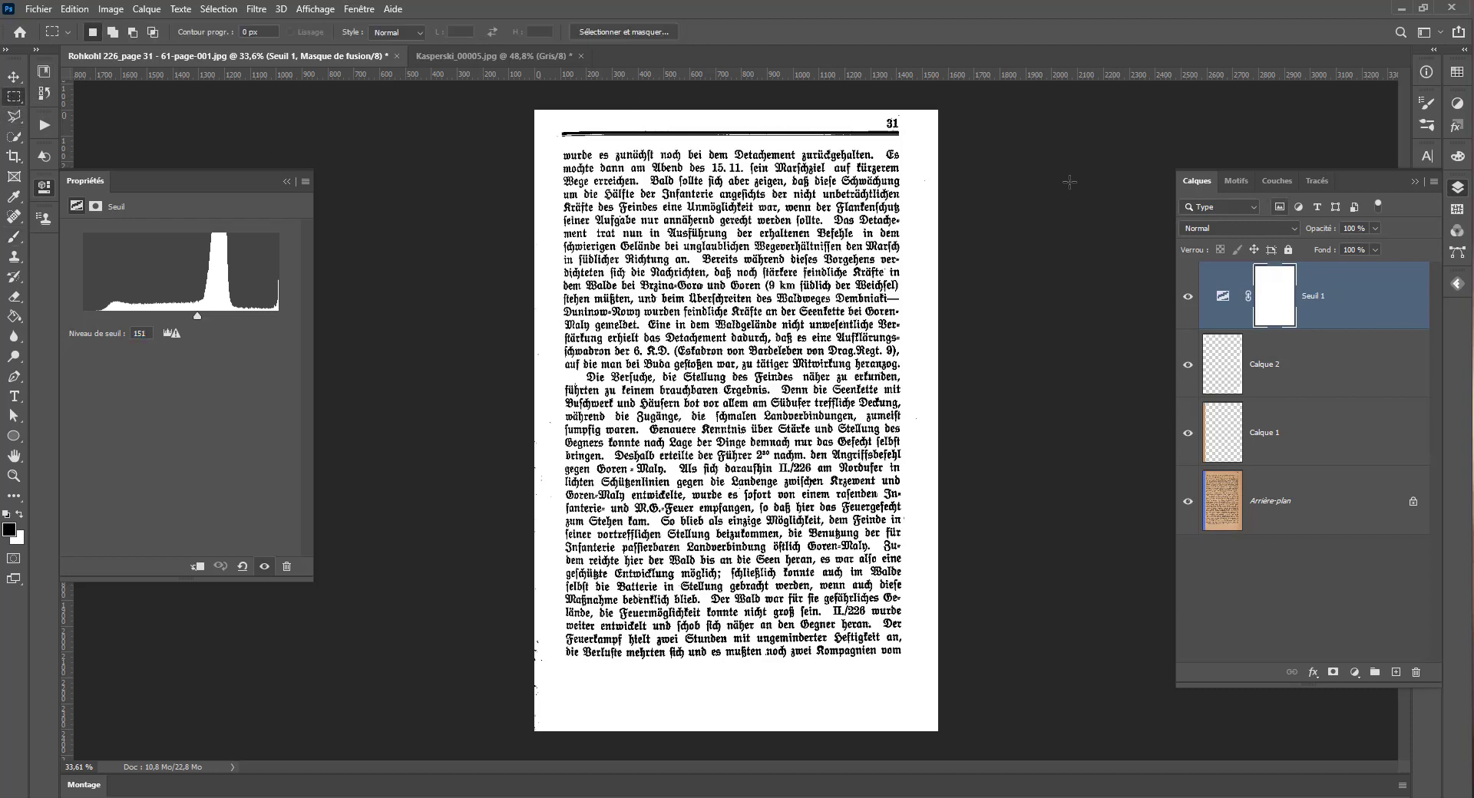
left_click_drag(940, 110, 731, 750)
key("x")
key("Delete")
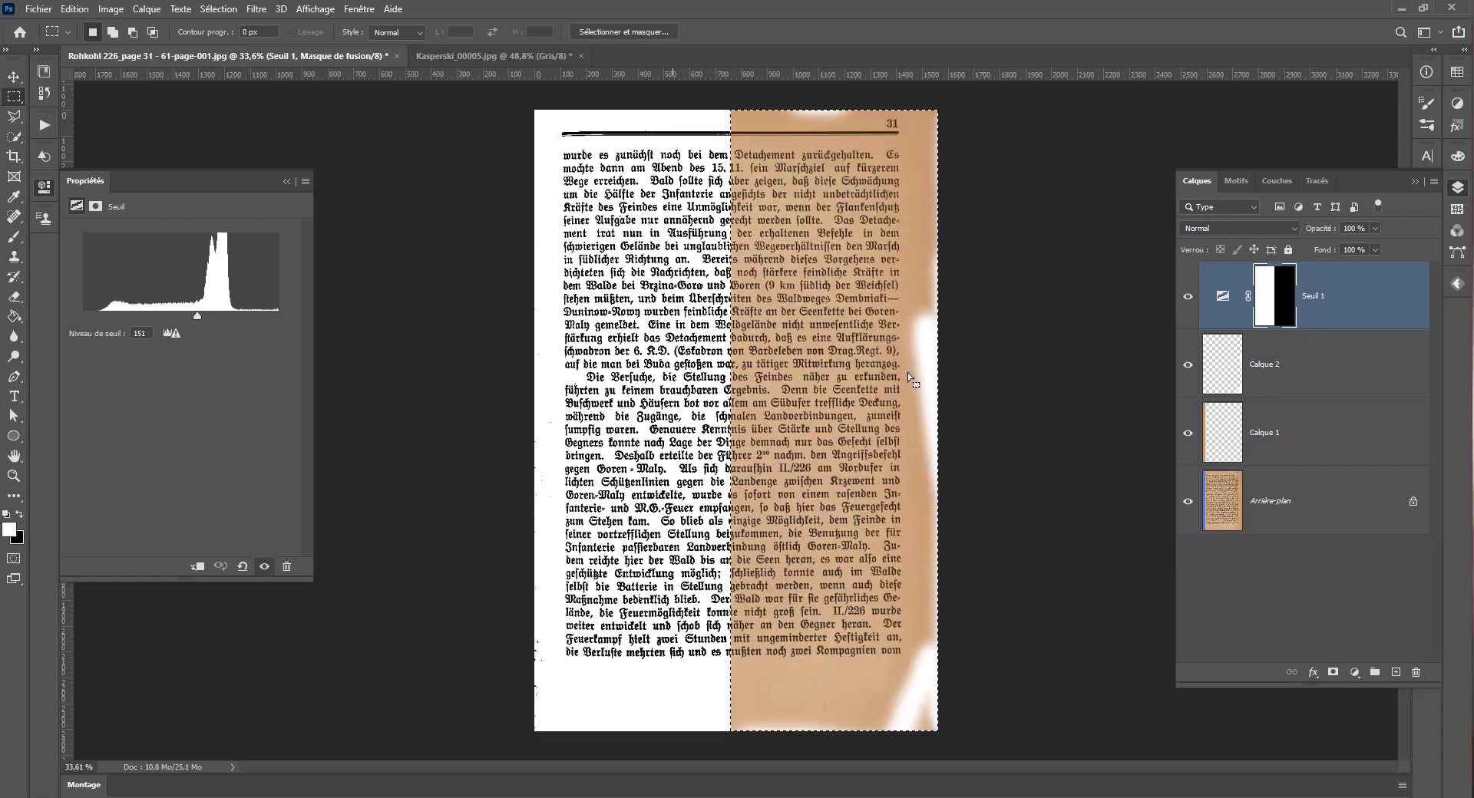
Hide the white paint layer Calque 2 and clear the selection.
left_click(1186, 436)
left_click(1186, 436)
left_click(1185, 373)
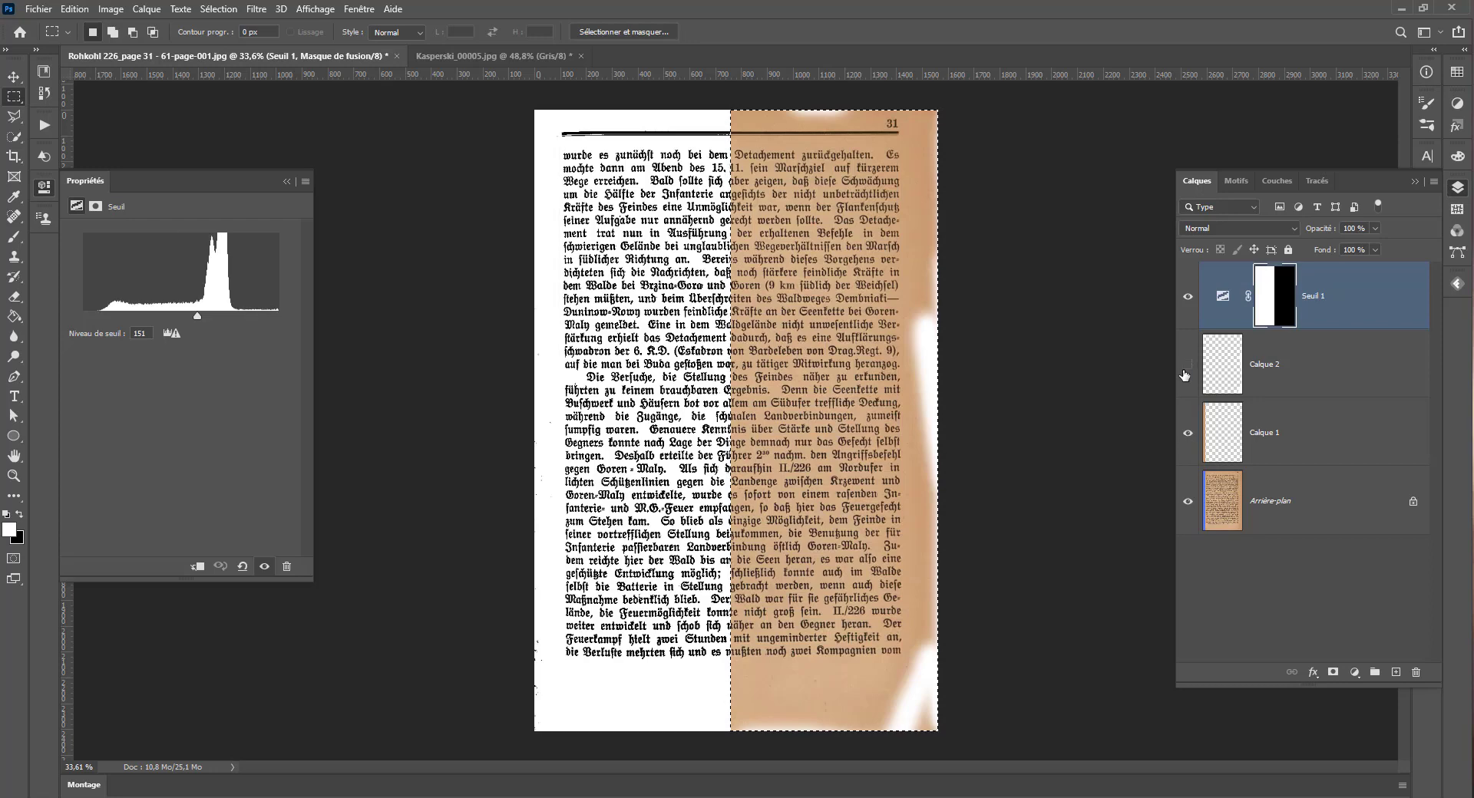
key("ctrl+d")
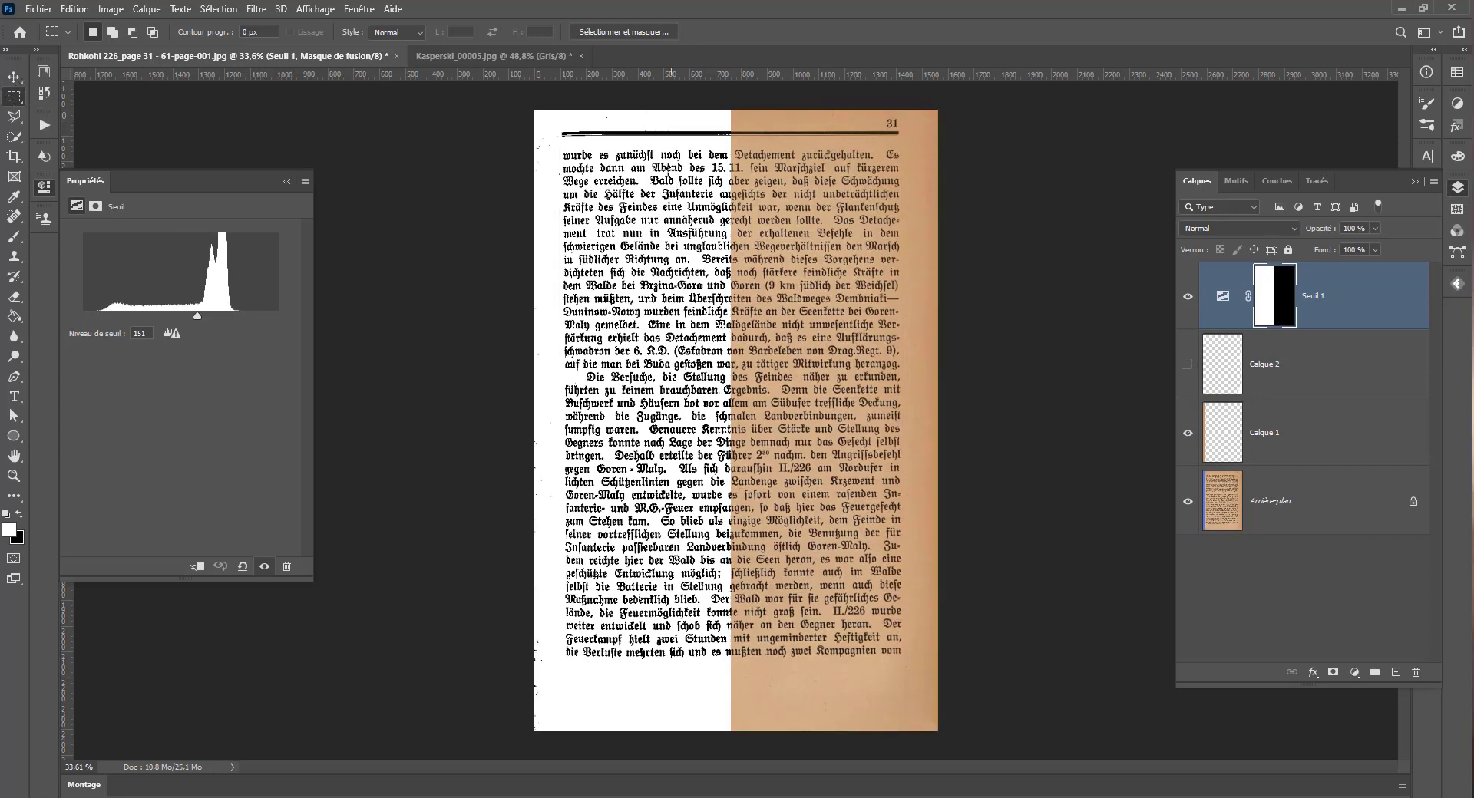